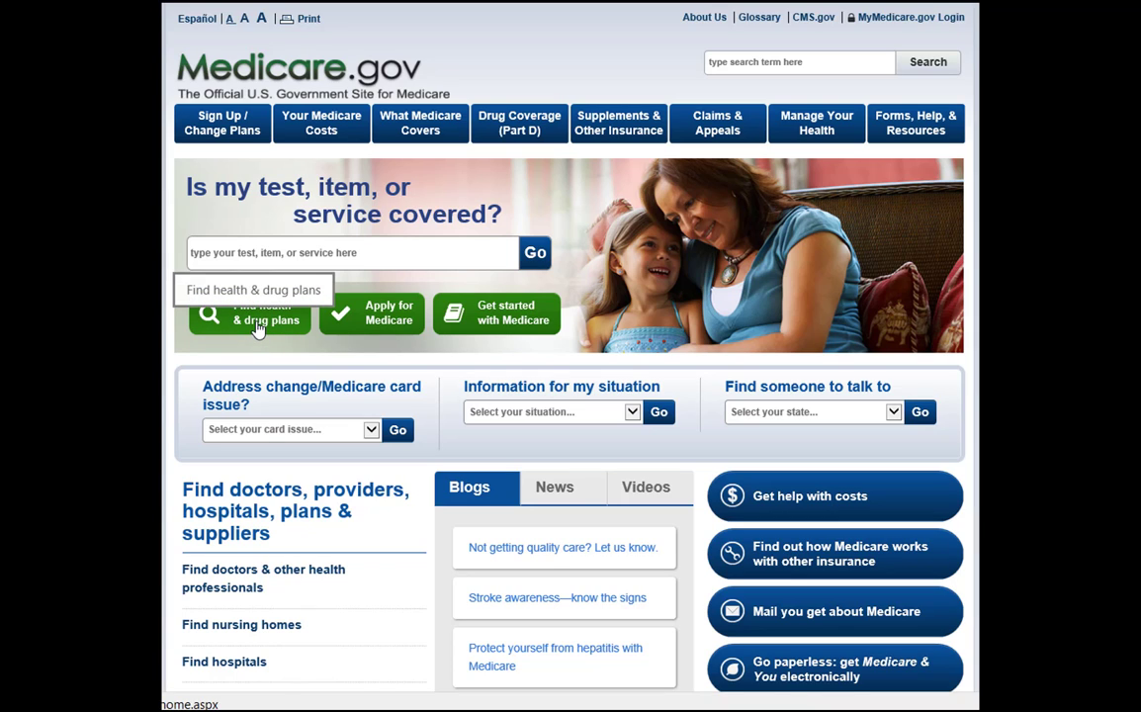
# Open the search for health and drug plans and compare the General Search and Personalized Search options
pyautogui.click(256, 327)
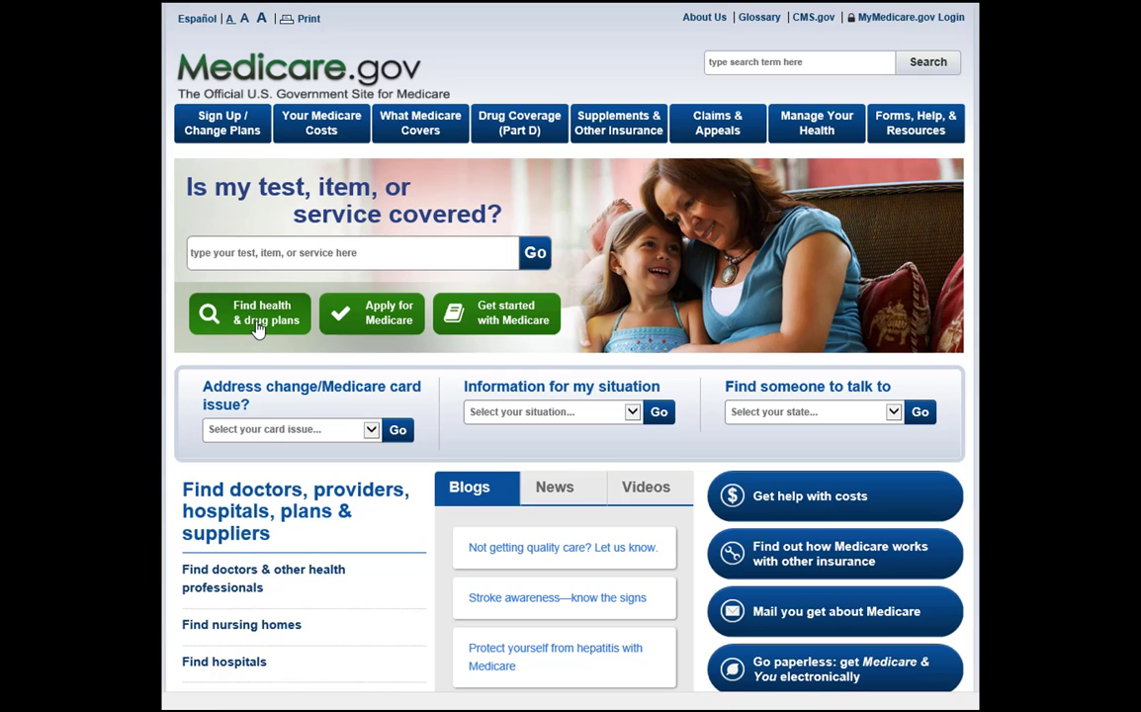
pyautogui.scroll(-3, 256, 329)
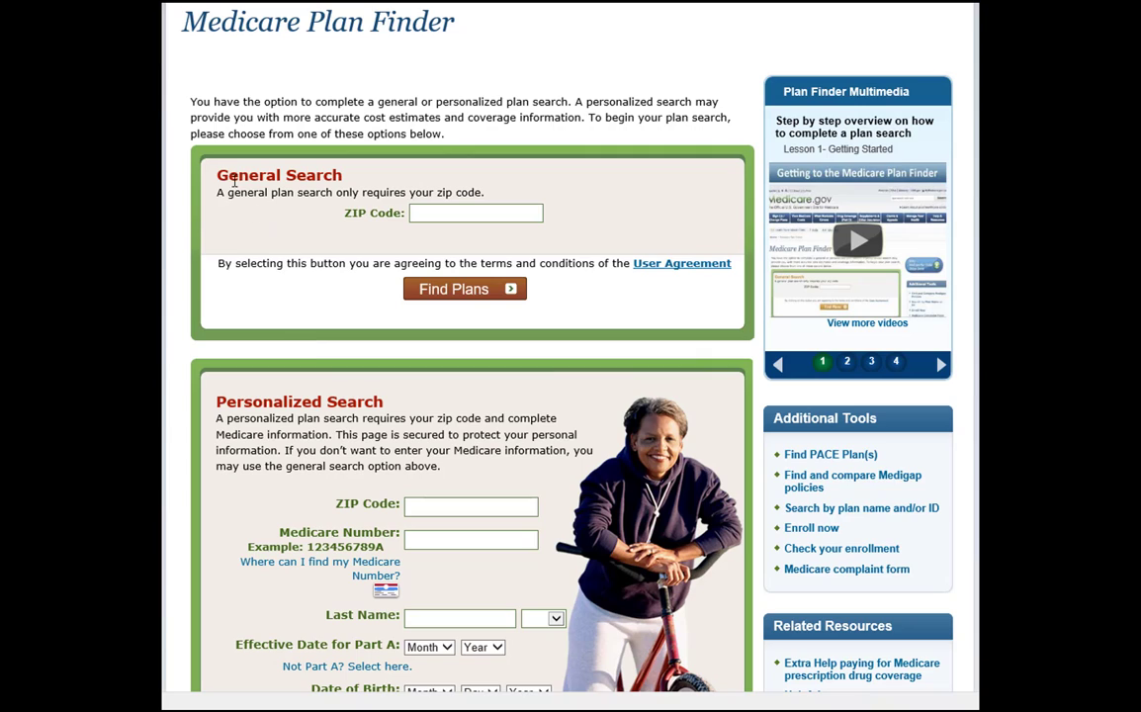
pyautogui.moveTo(207, 159); pyautogui.dragTo(343, 179)
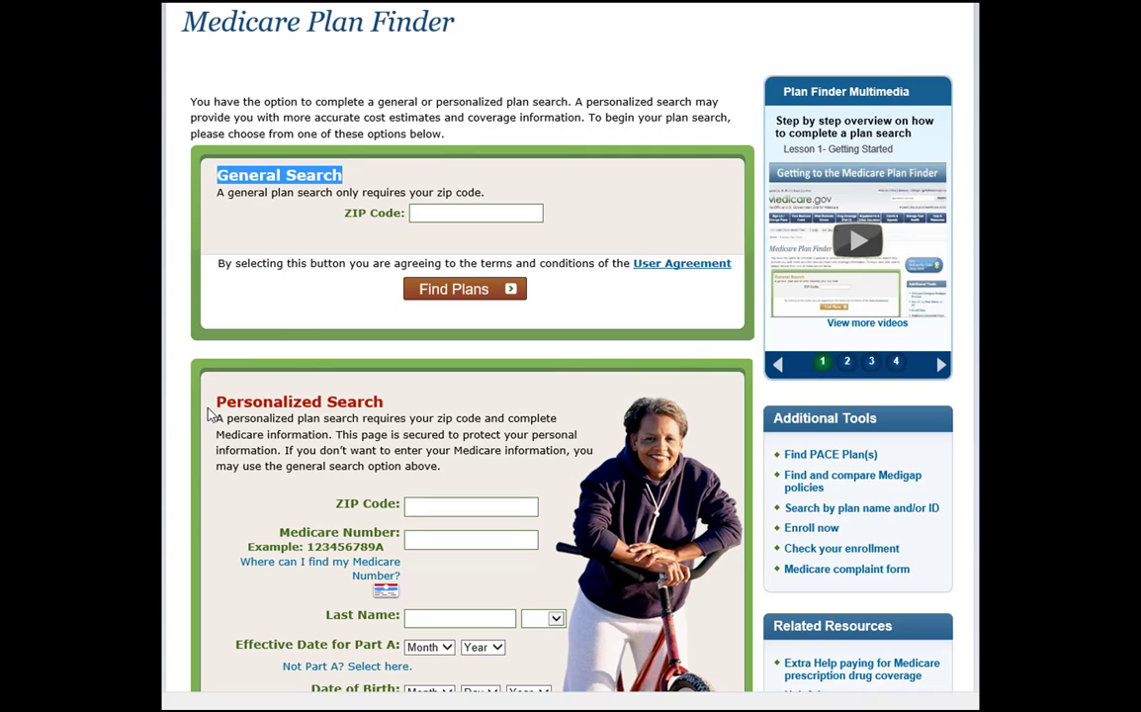
pyautogui.moveTo(215, 402); pyautogui.dragTo(358, 408)
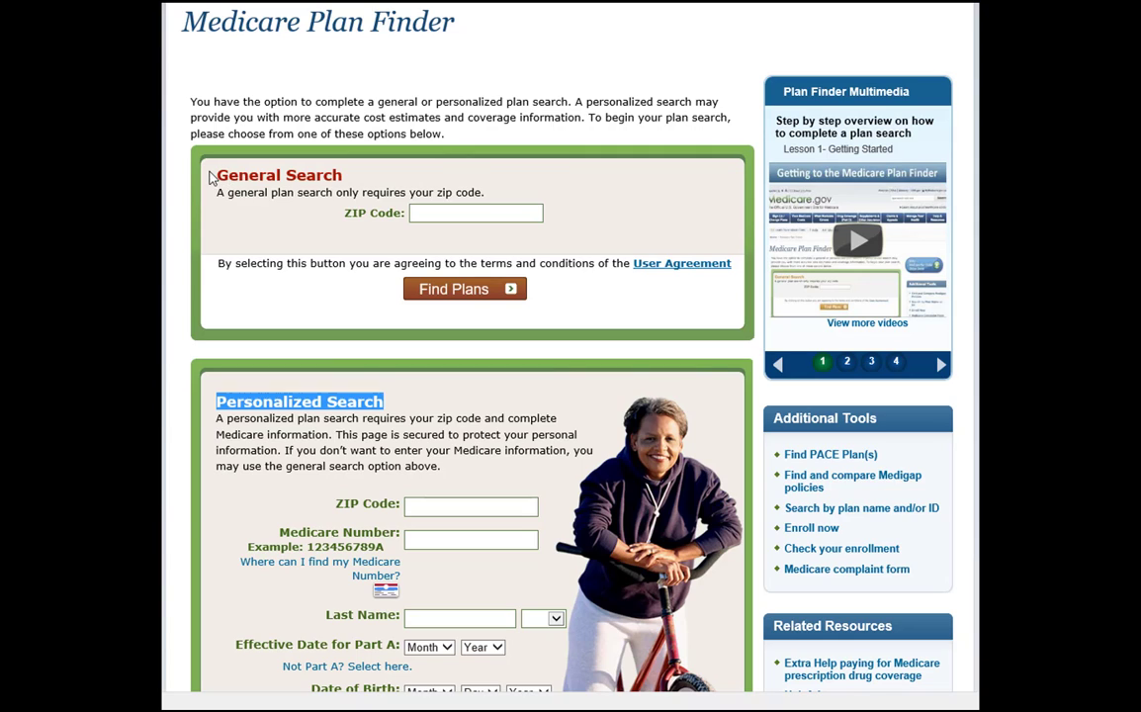
pyautogui.moveTo(206, 170); pyautogui.dragTo(301, 158)
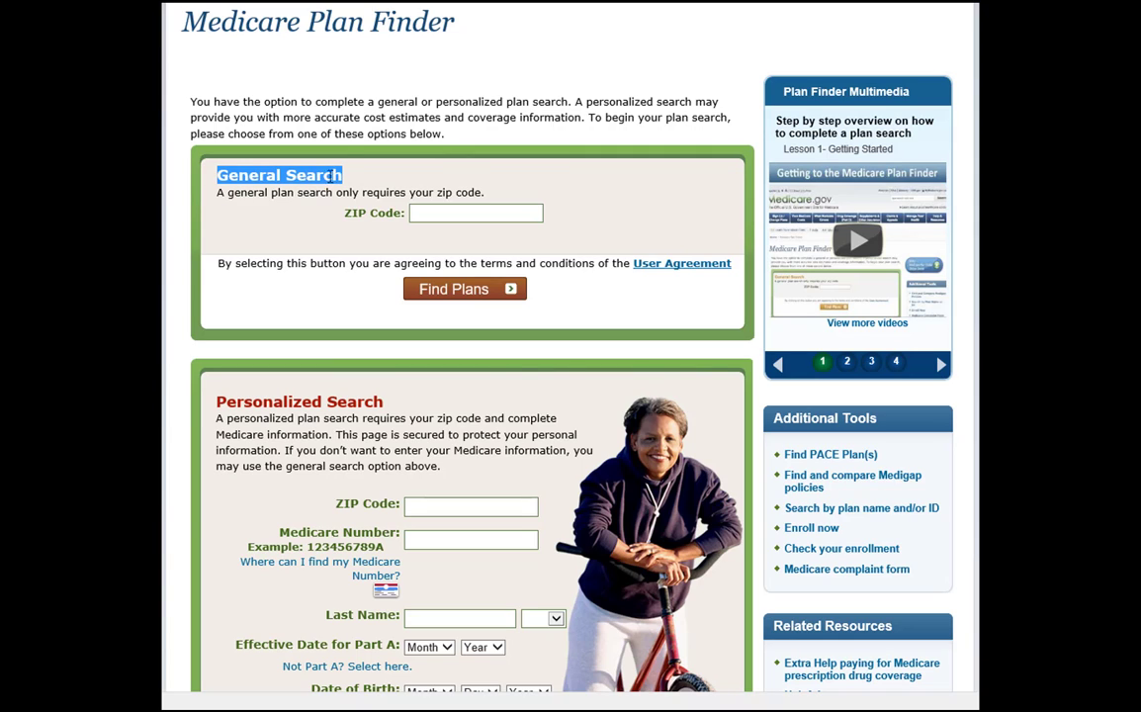
# Run a general plan search for ZIP code 78130, dismiss the survey window and choose COMAL as the county
pyautogui.click(416, 213)
pyautogui.write('781')
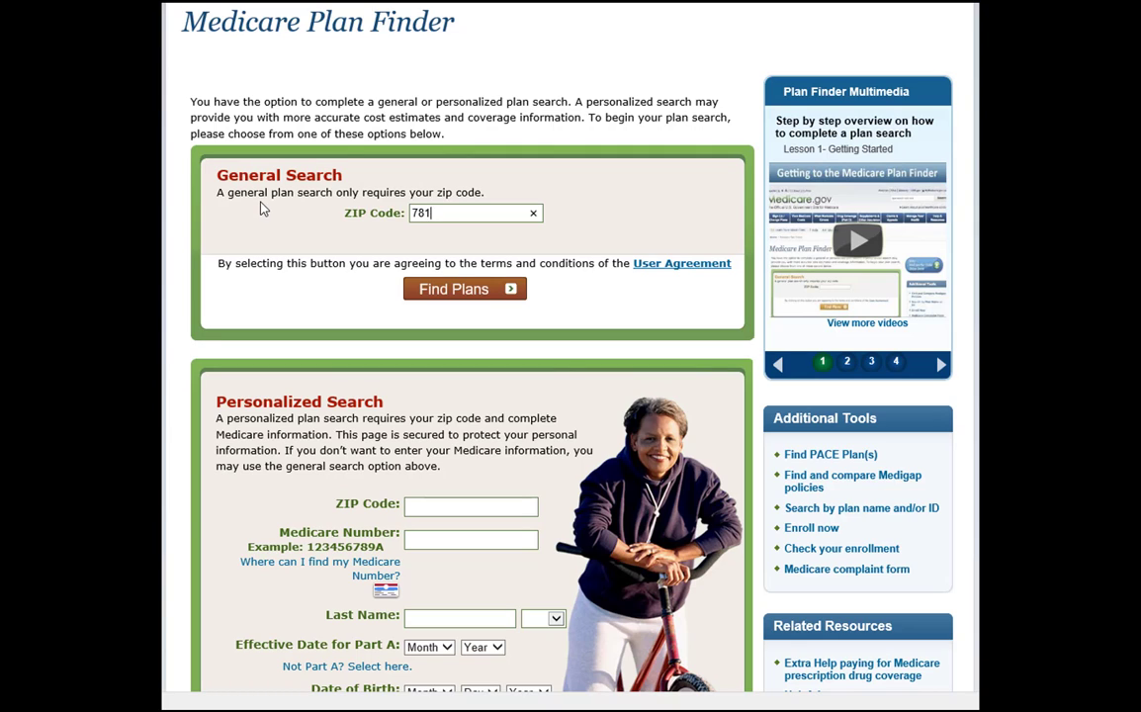
pyautogui.write('30')
pyautogui.click(420, 289)
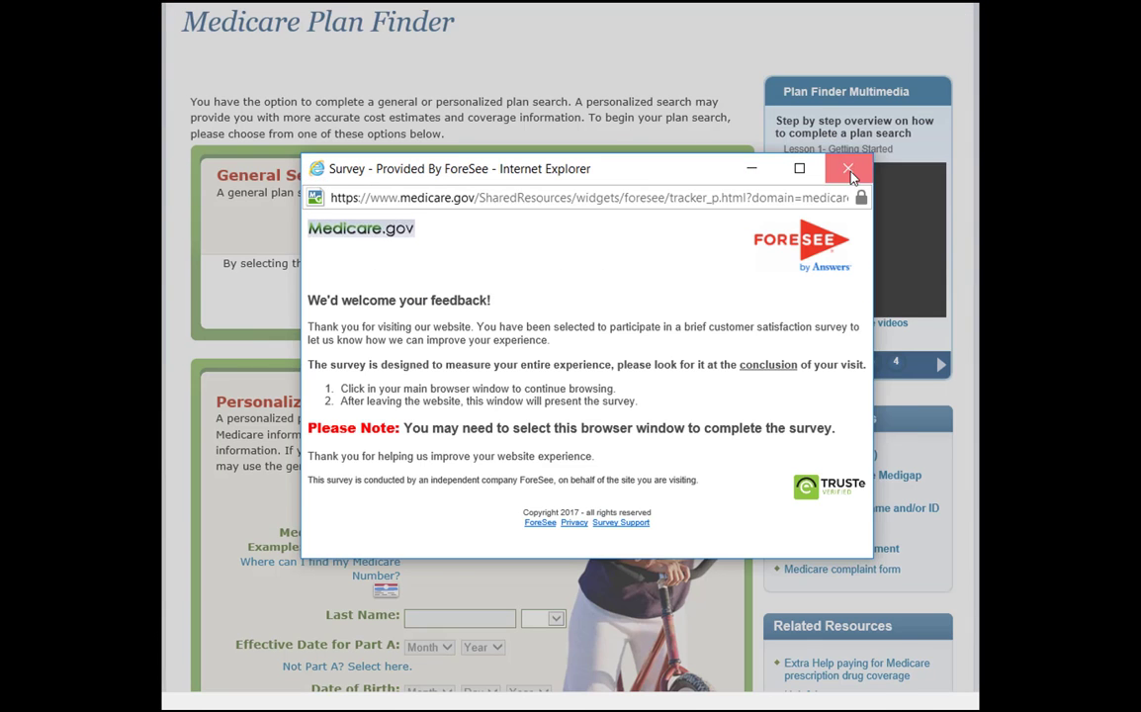
pyautogui.click(849, 172)
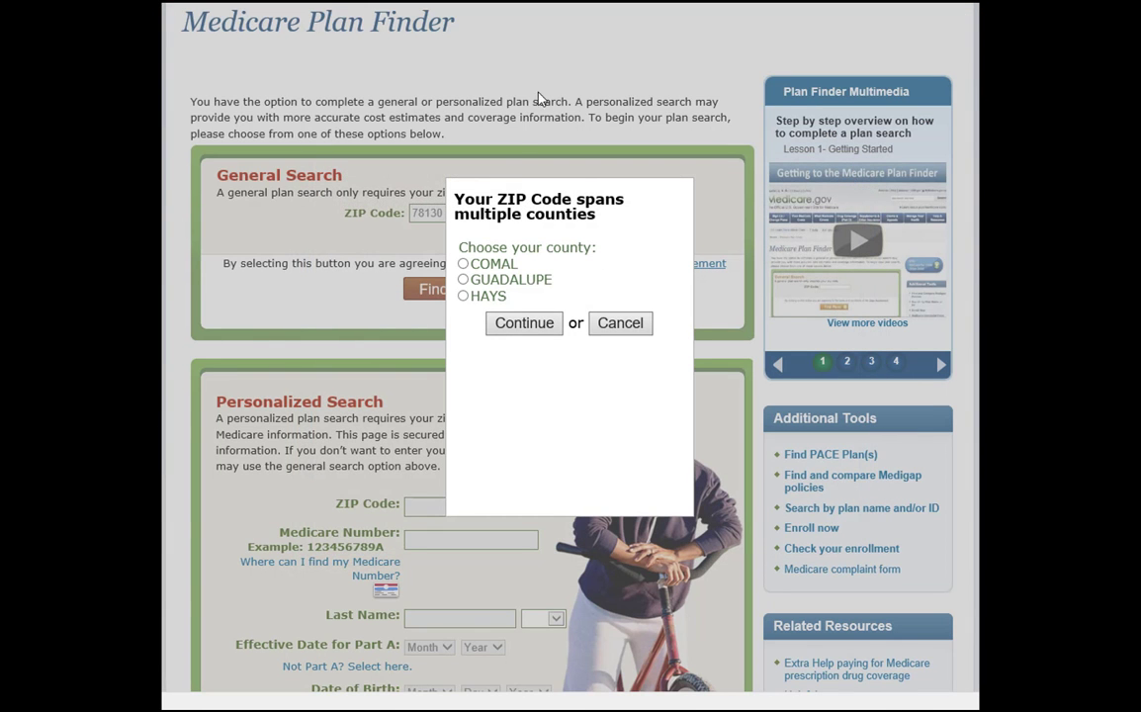
pyautogui.click(463, 264)
pyautogui.click(520, 325)
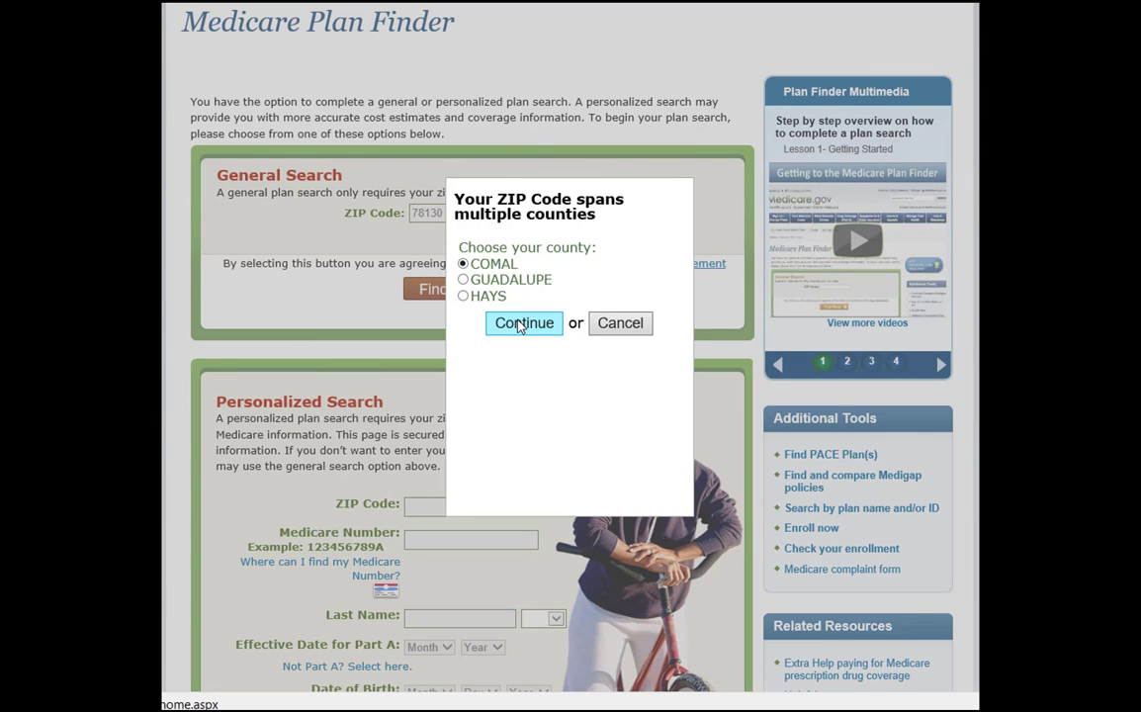
# State Original Medicare as the current coverage with no Extra Help for drug costs, and continue to the plan results
pyautogui.scroll(-2, 519, 326)
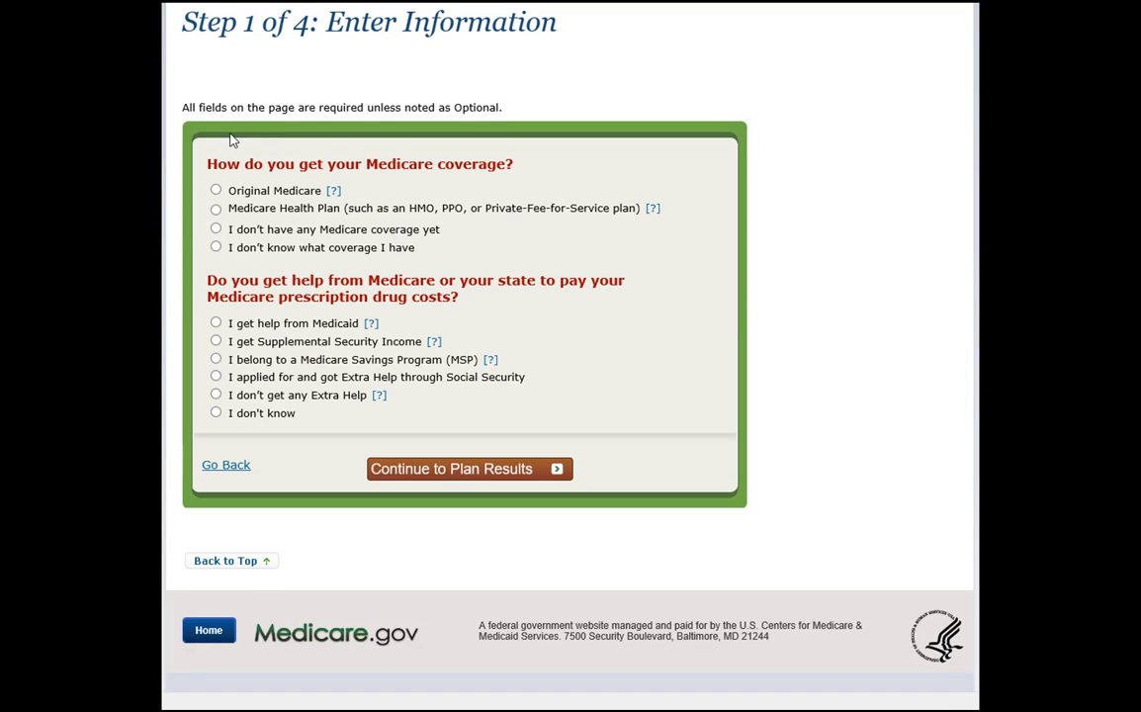
pyautogui.click(216, 191)
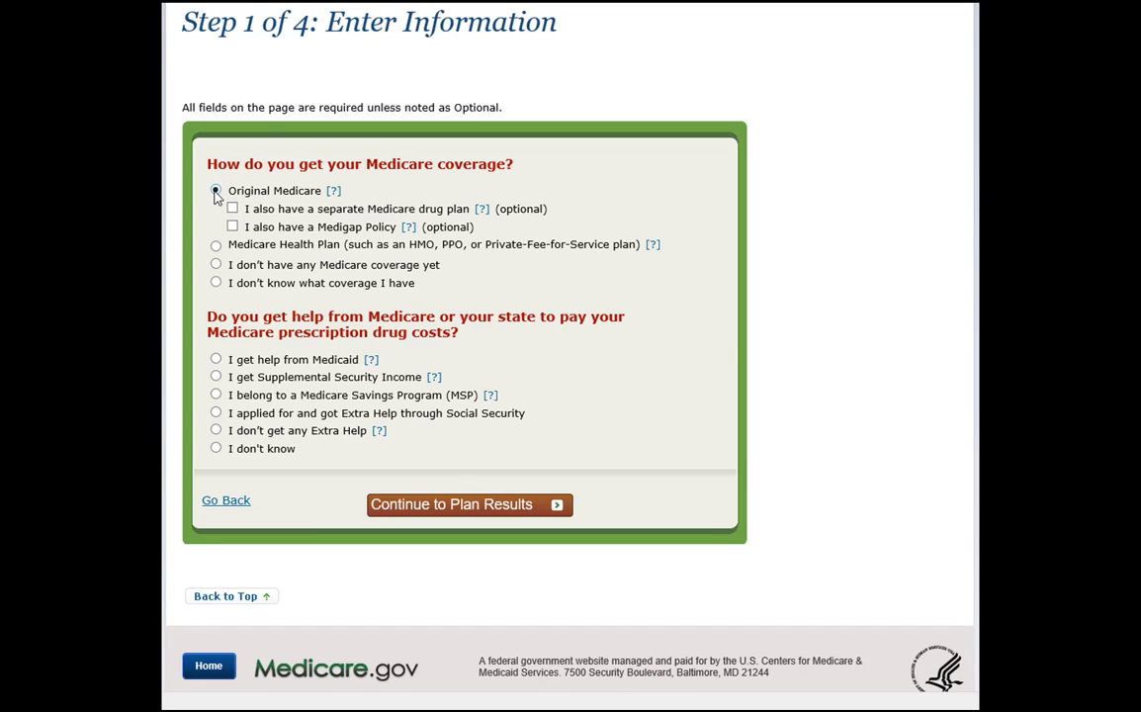
pyautogui.click(215, 431)
pyautogui.click(438, 509)
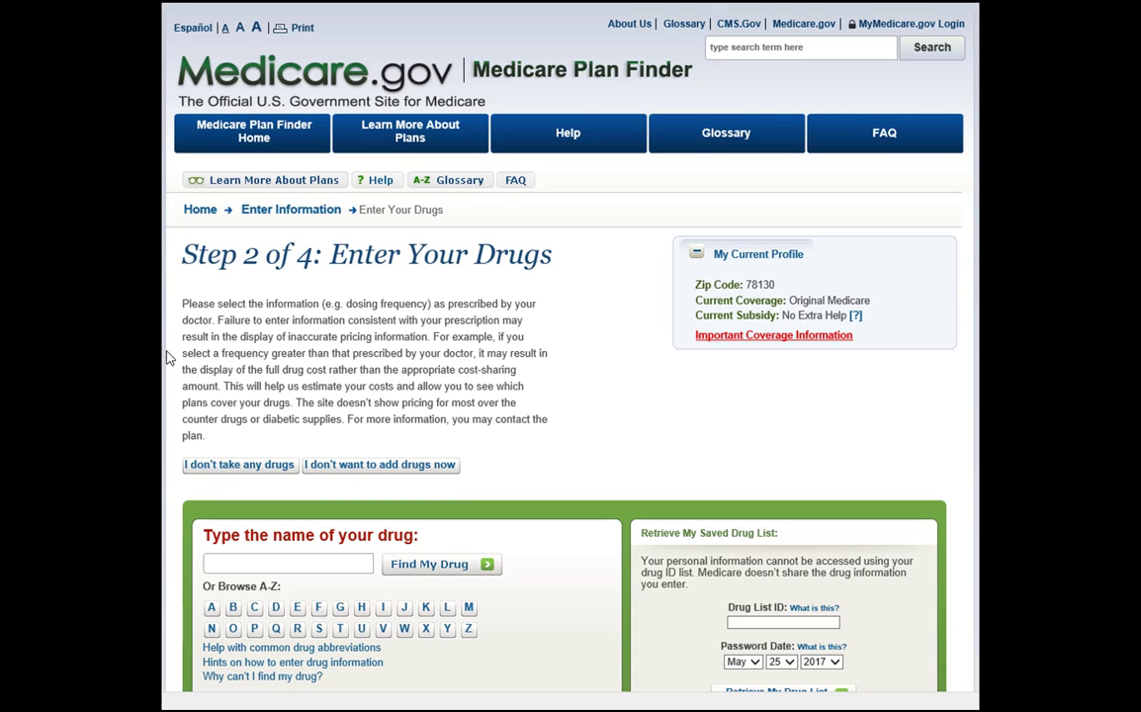
# Read the notice for the option of not taking any drugs, and close it without skipping drug entry
pyautogui.scroll(-3, 171, 359)
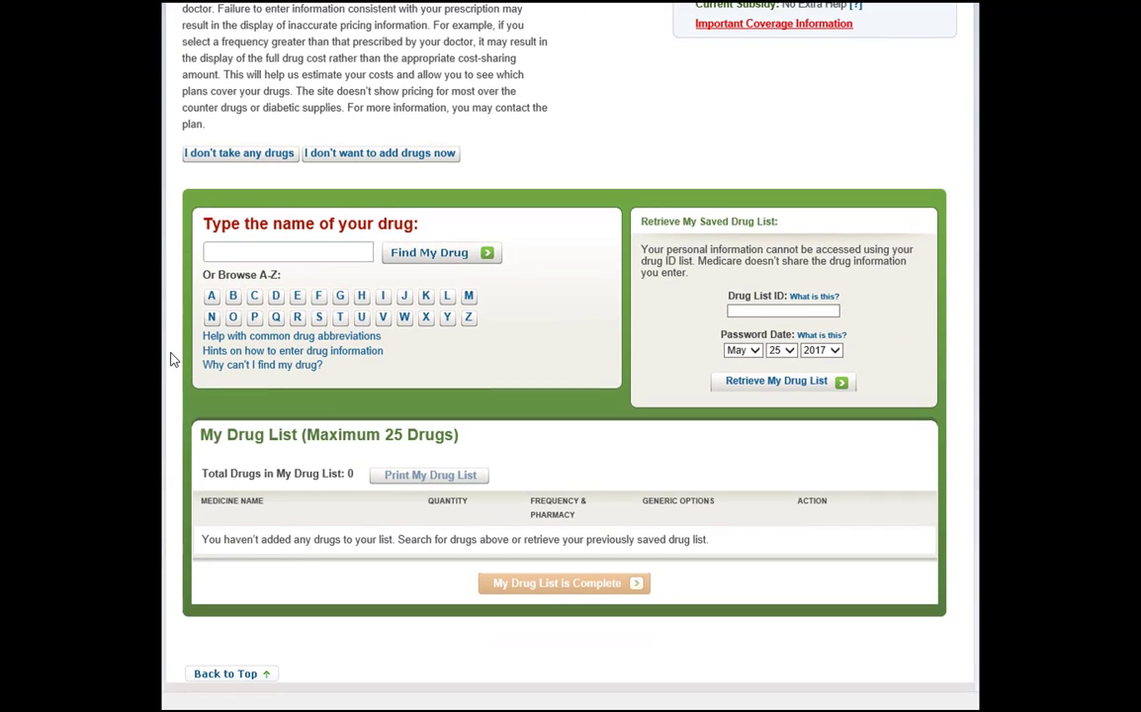
pyautogui.click(246, 156)
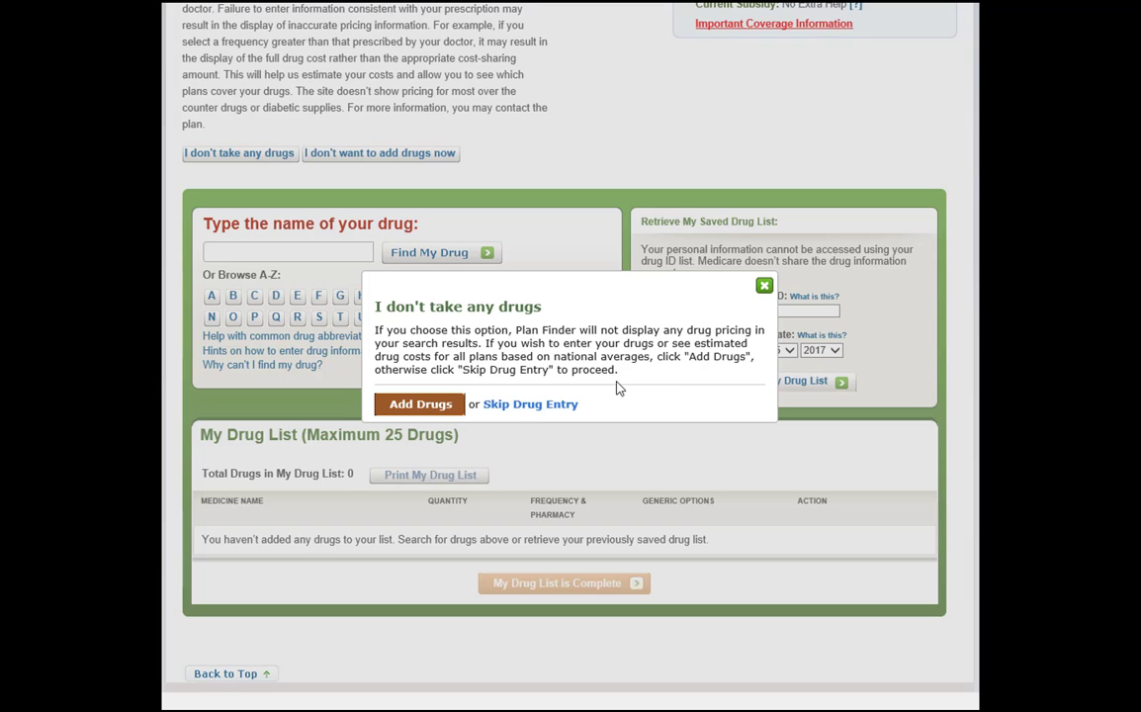
pyautogui.click(762, 288)
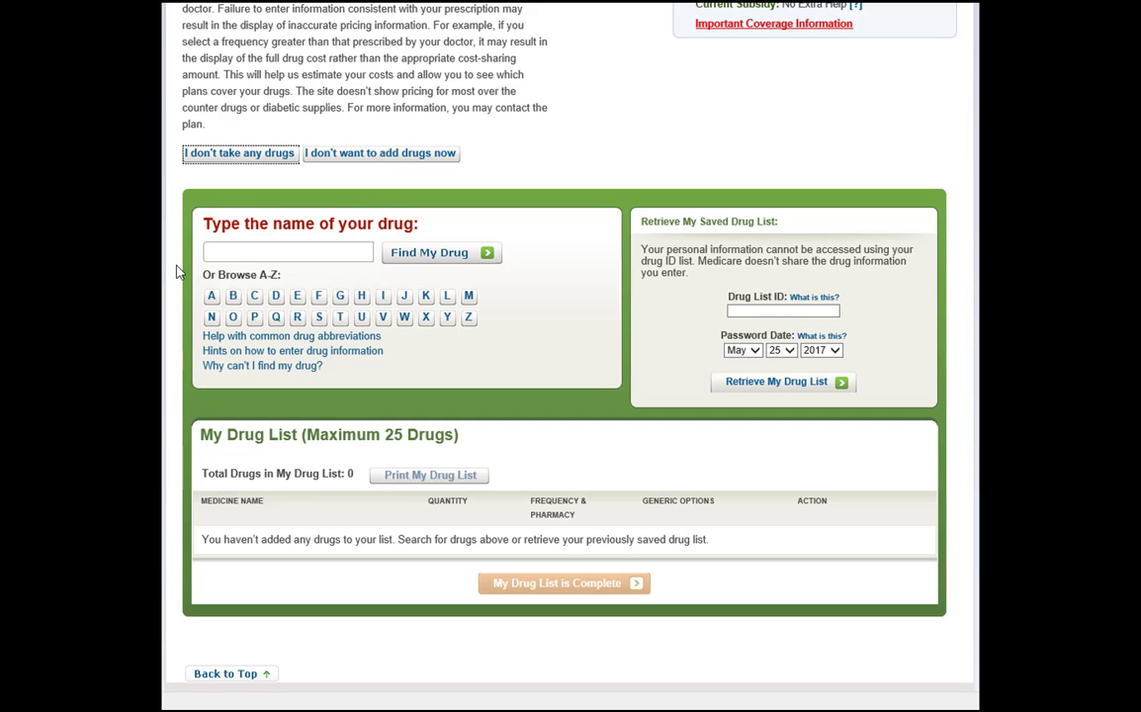
# Search the drug names for "lisin" and open the dosage options for Lisinopril
pyautogui.click(229, 253)
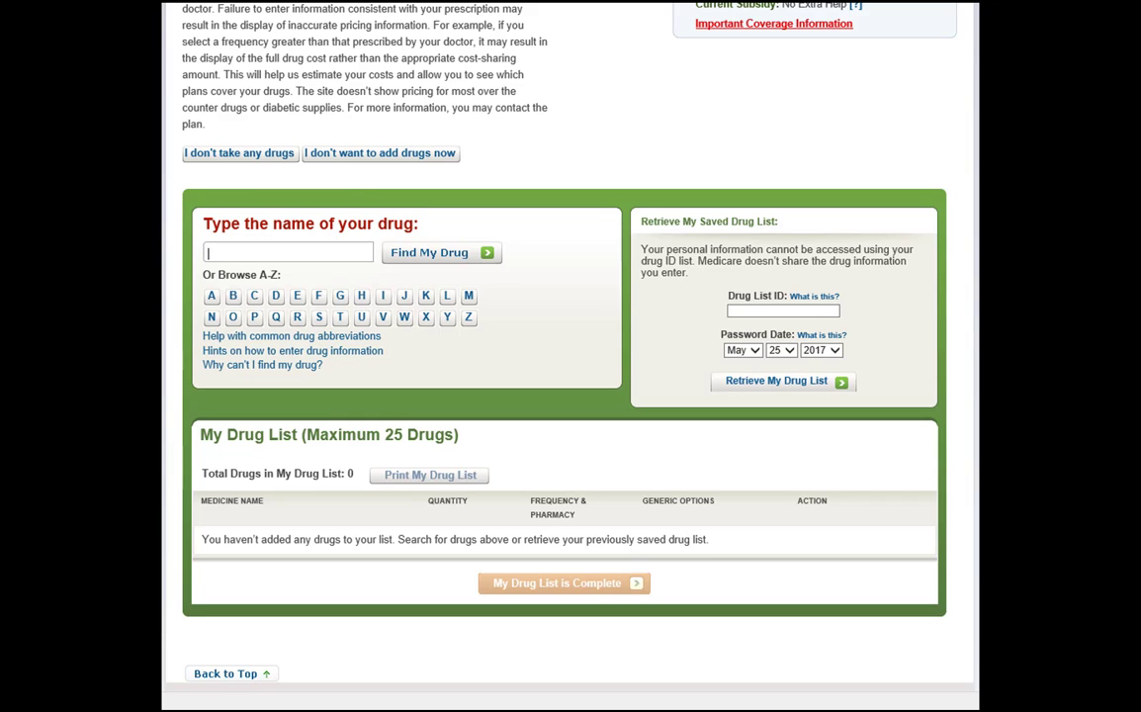
pyautogui.write('lisin')
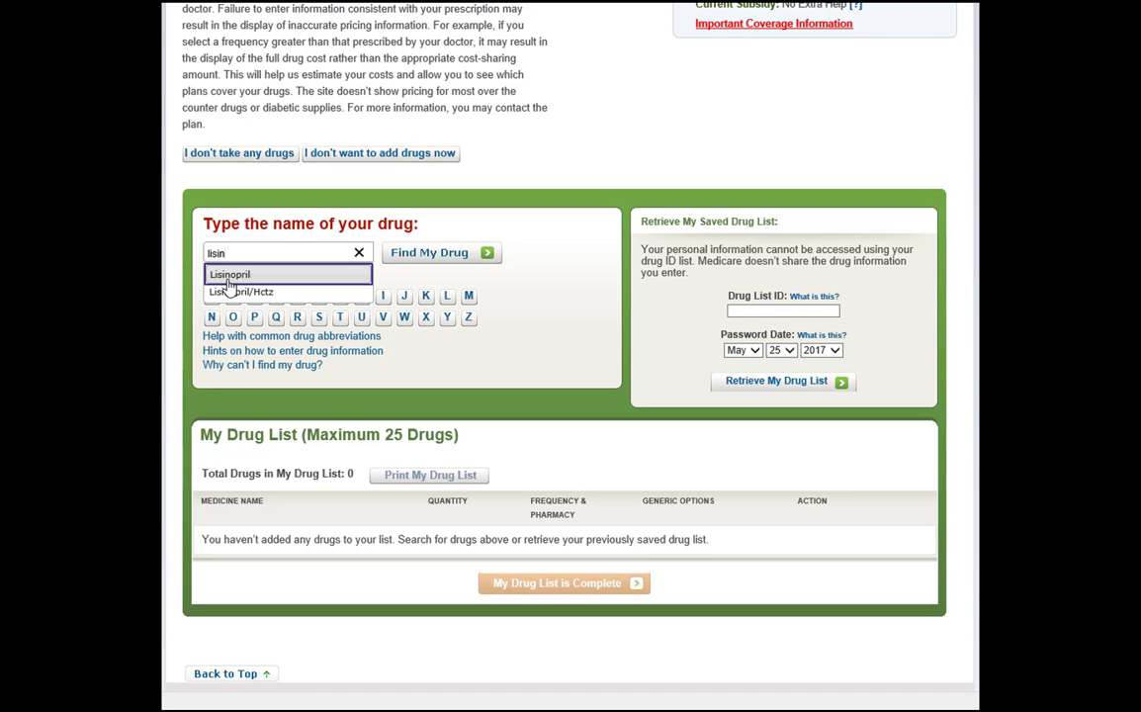
pyautogui.click(228, 281)
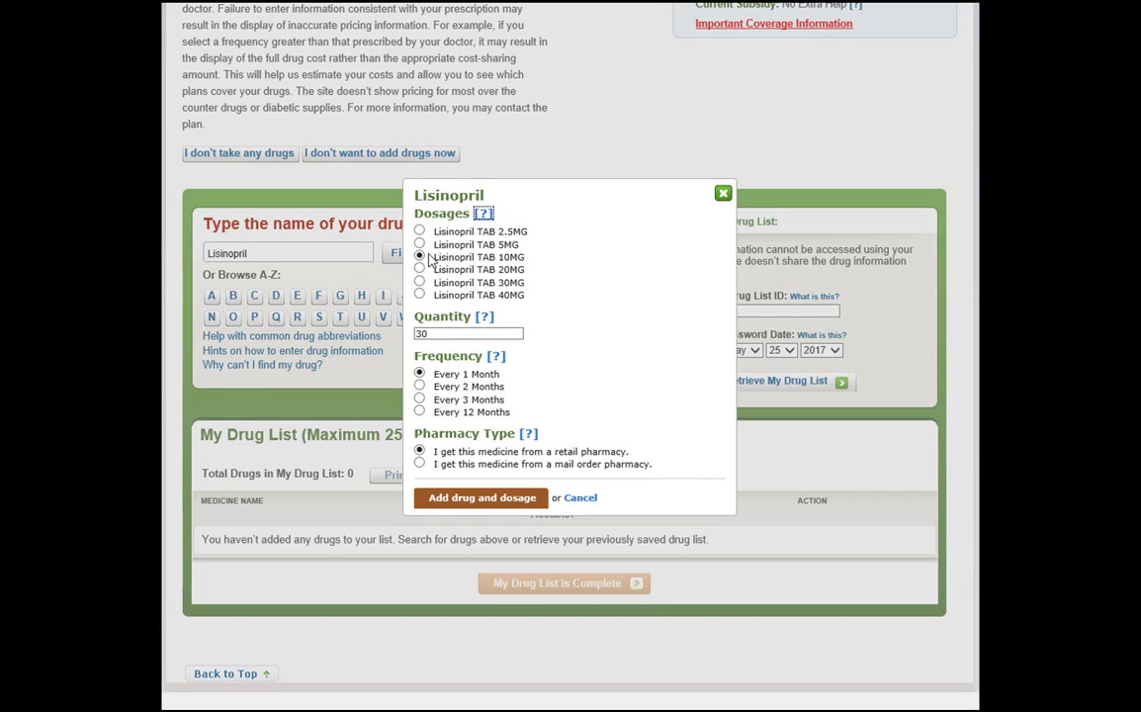
# Try a quantity of 90 every 3 months by mail order, but add Lisinopril TAB 10MG as 30 every month from a retail pharmacy
pyautogui.doubleClick(440, 333)
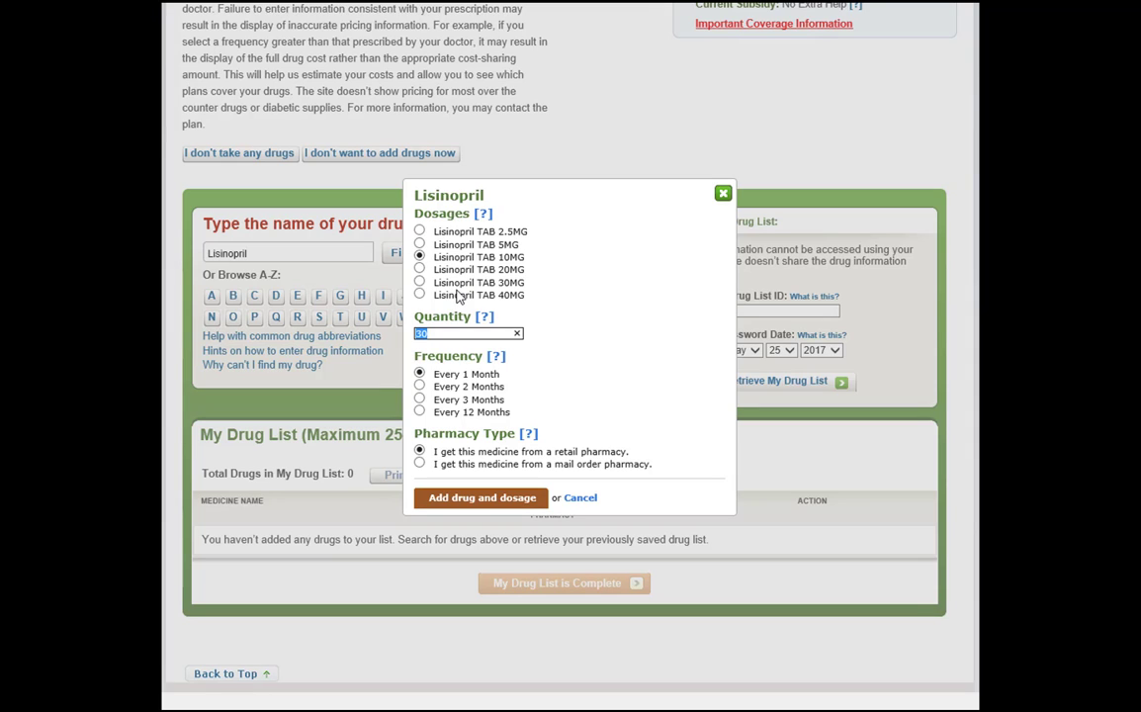
pyautogui.click(437, 333)
pyautogui.moveTo(437, 334); pyautogui.dragTo(404, 341)
pyautogui.write('90')
pyautogui.click(420, 400)
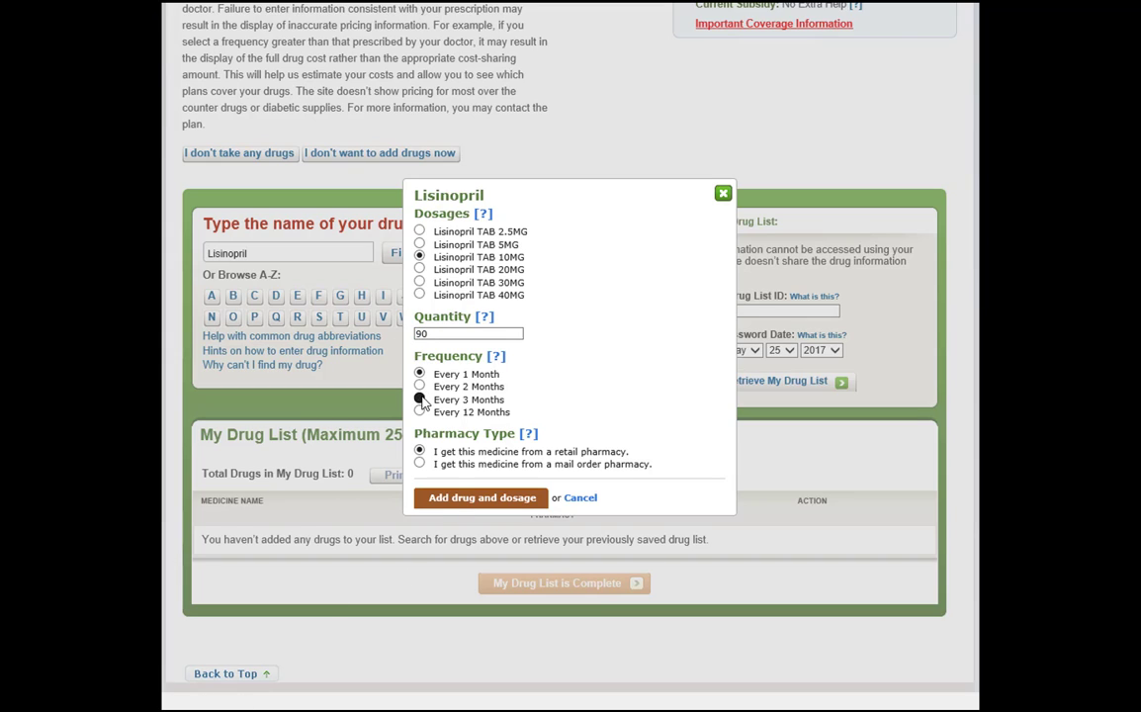
pyautogui.click(420, 464)
pyautogui.click(478, 500)
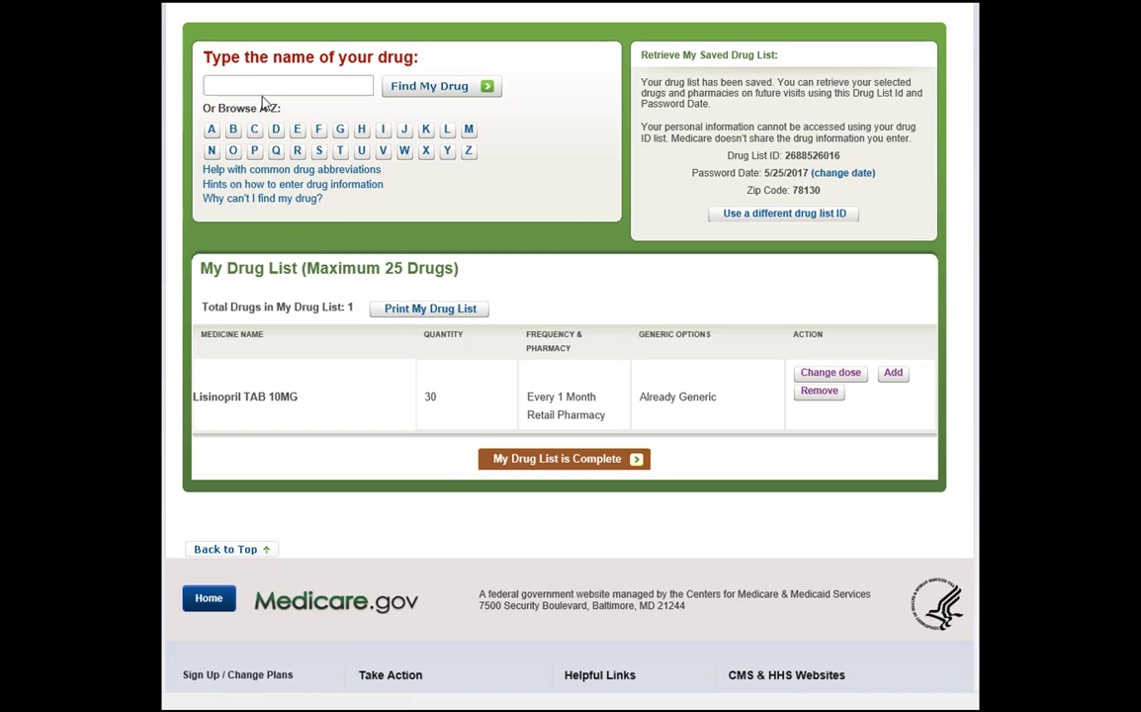
# Add Atorvastatin Calcium TAB 10MG to the drug list, quantity 30 every 1 month from a retail pharmacy
pyautogui.click(262, 92)
pyautogui.write('atov')
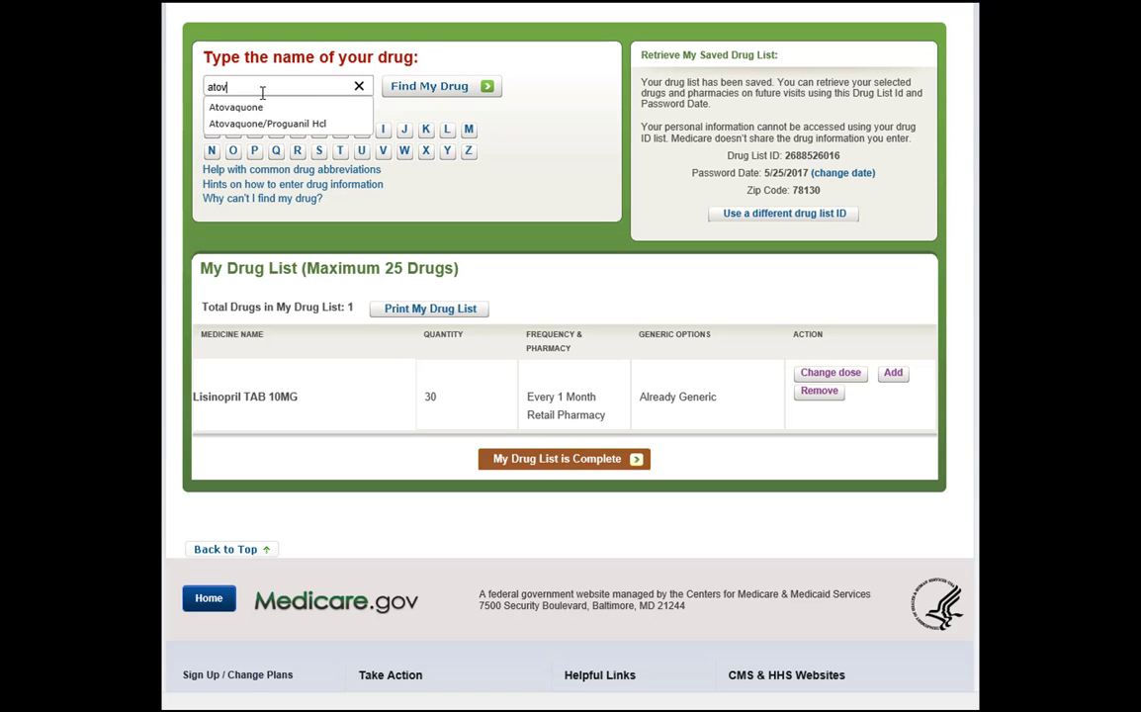
pyautogui.press('BackSpace')
pyautogui.write('r')
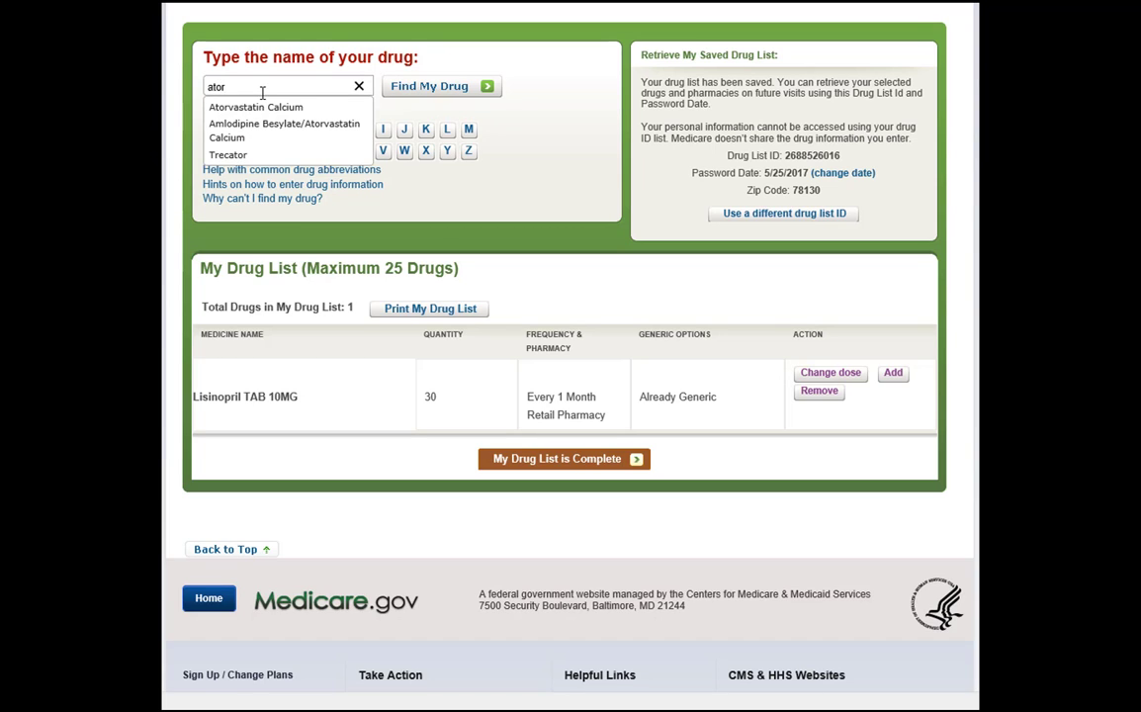
pyautogui.click(259, 107)
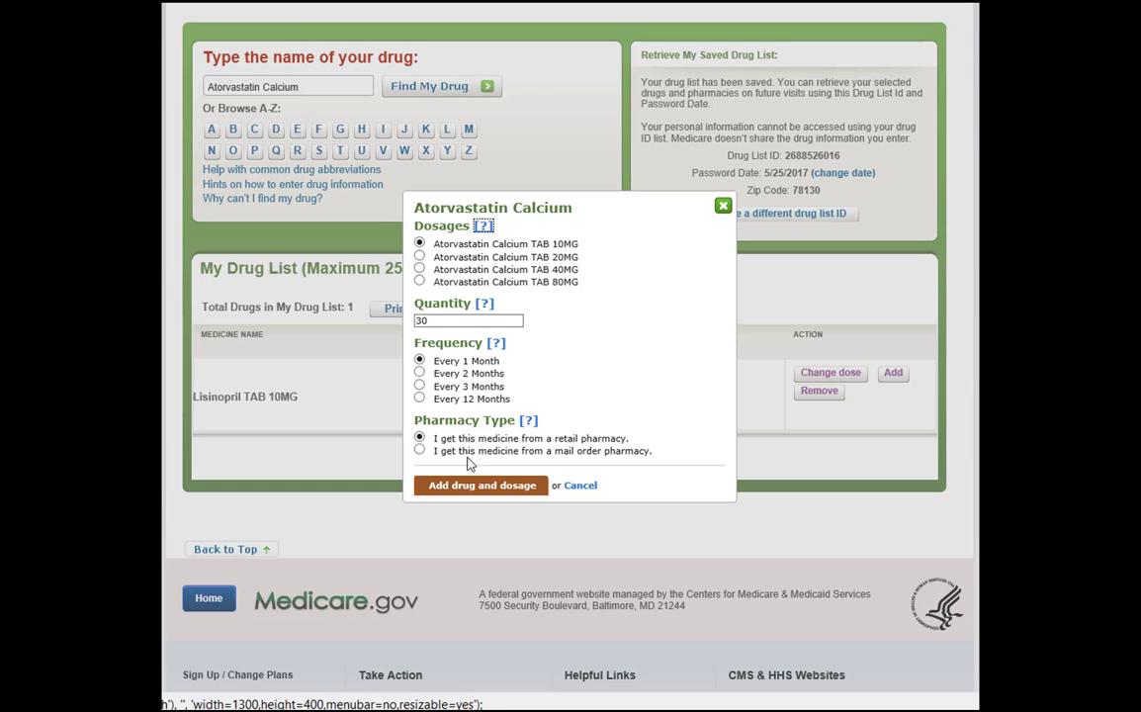
pyautogui.click(481, 486)
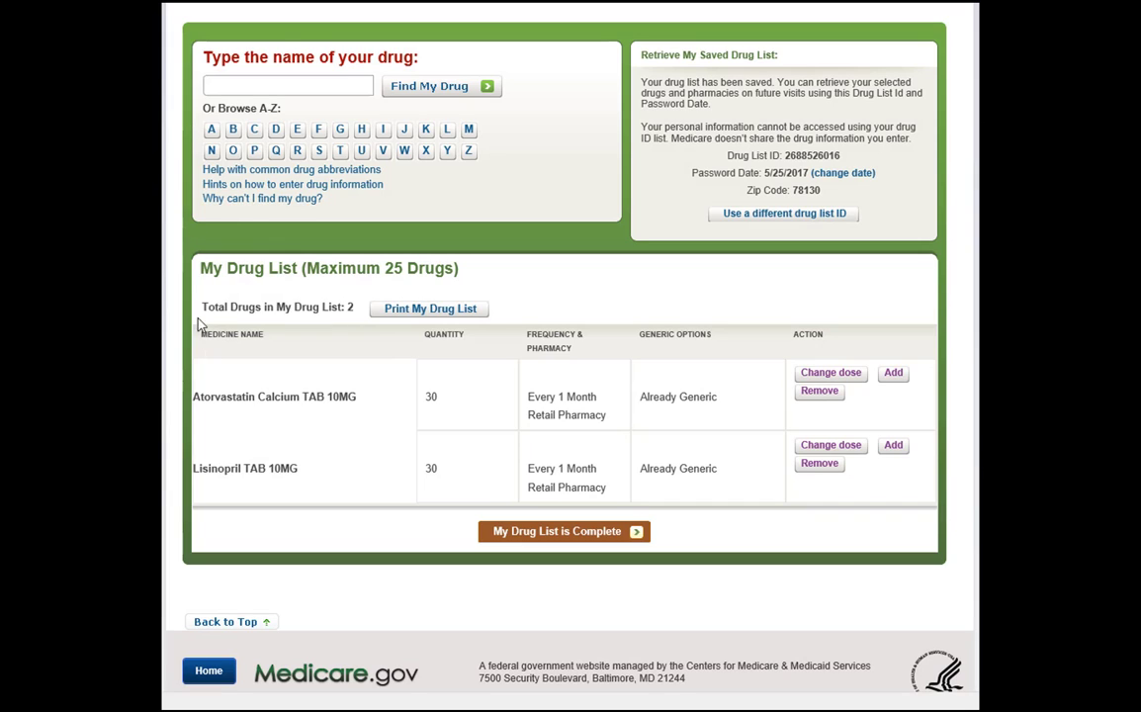
# Add Januvia TAB 100MG to the drug list, quantity 30 every 1 month from a retail pharmacy
pyautogui.click(233, 85)
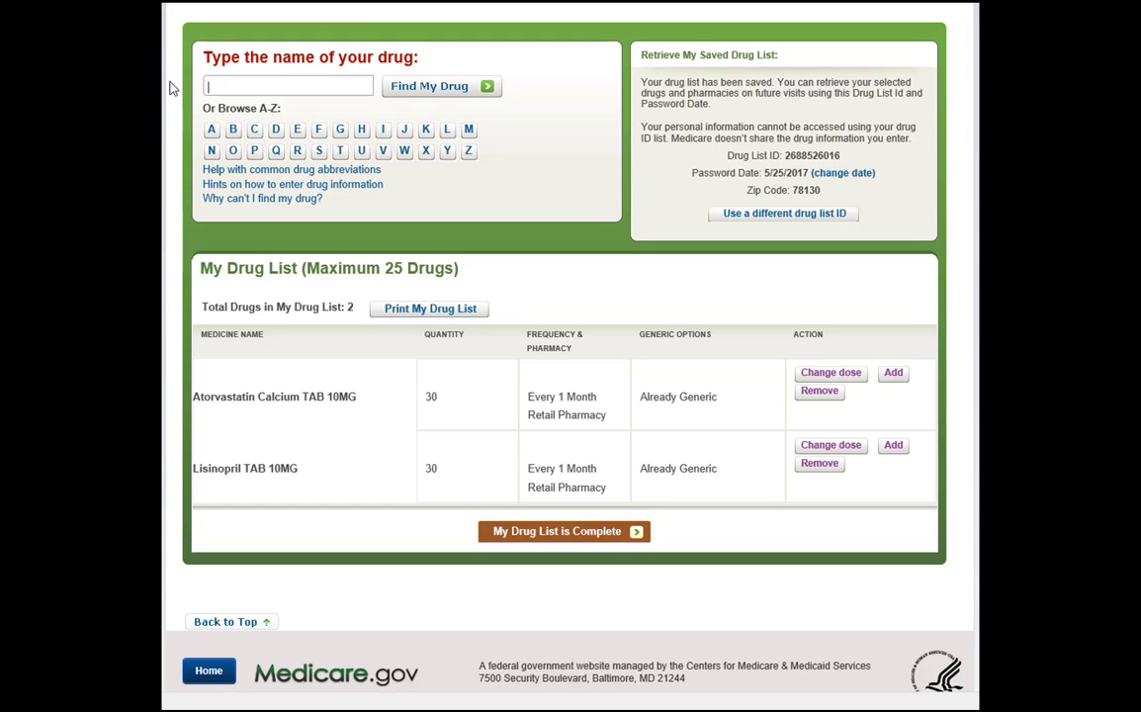
pyautogui.write('jan')
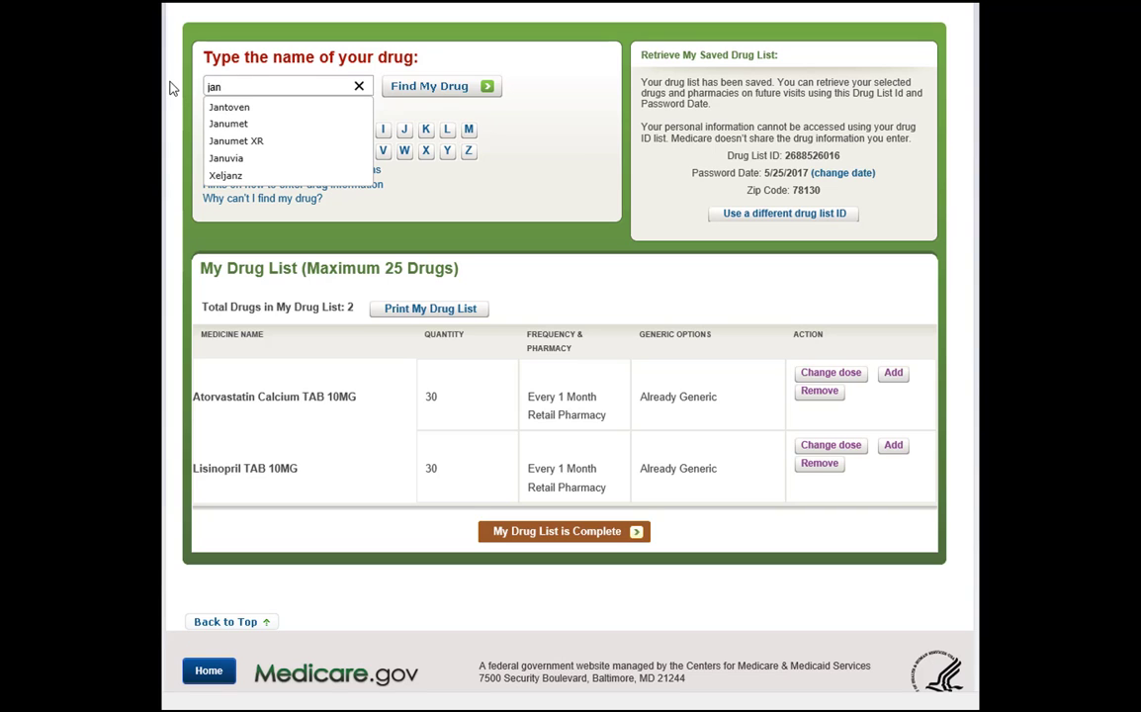
pyautogui.click(227, 160)
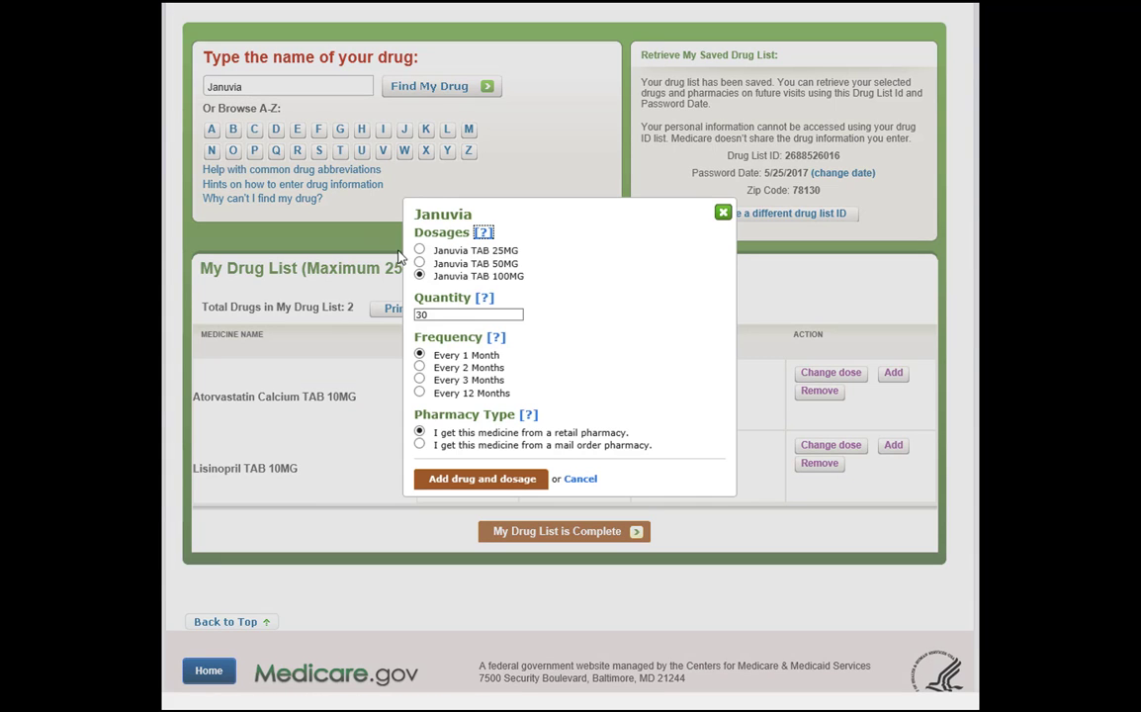
pyautogui.click(475, 489)
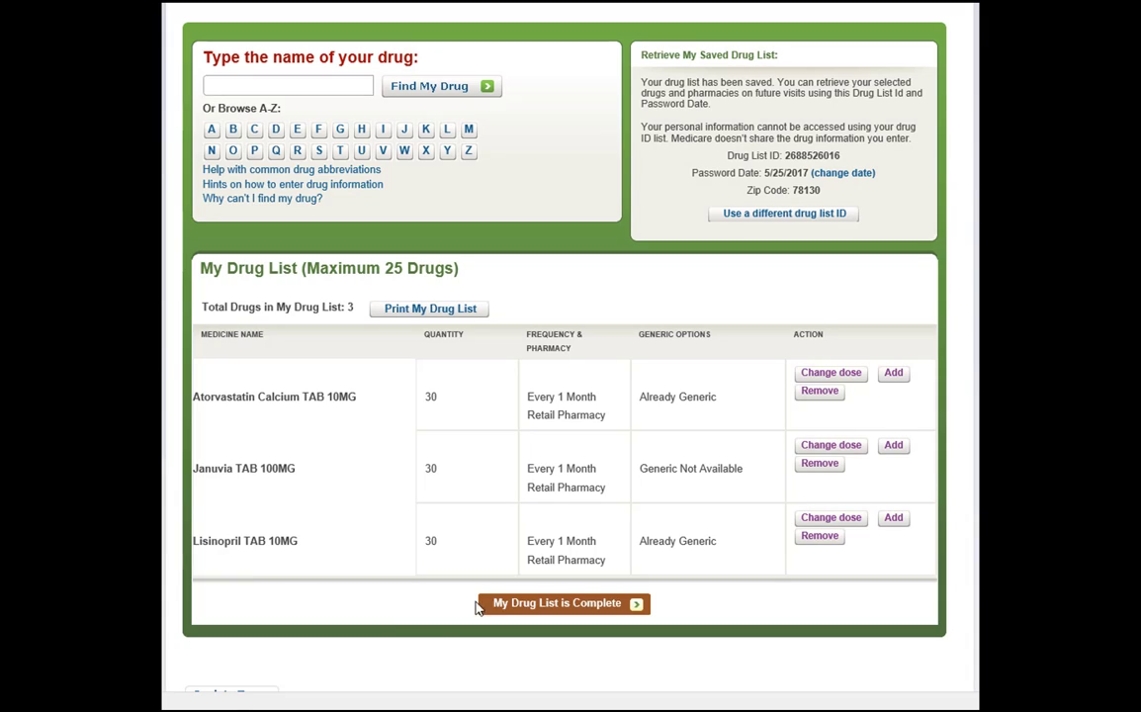
# Review the retrieval details of the saved drug list and submit the list as complete
pyautogui.moveTo(483, 604); pyautogui.dragTo(549, 610)
pyautogui.moveTo(643, 60); pyautogui.dragTo(880, 227)
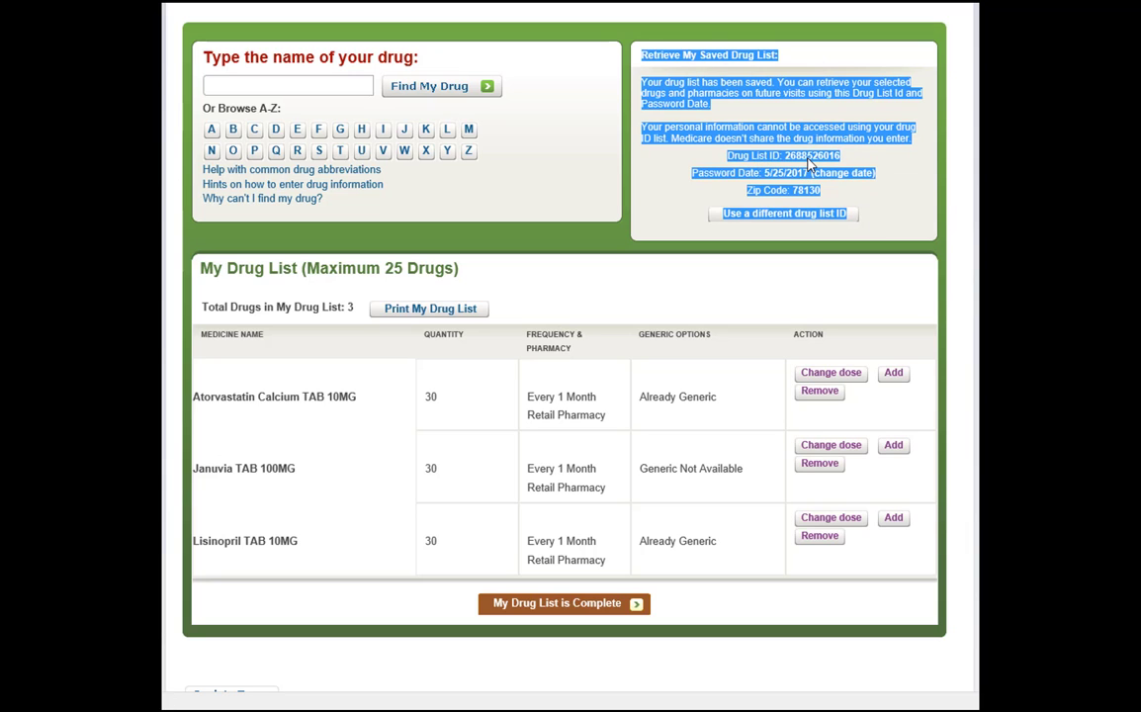
pyautogui.moveTo(809, 164); pyautogui.dragTo(735, 154)
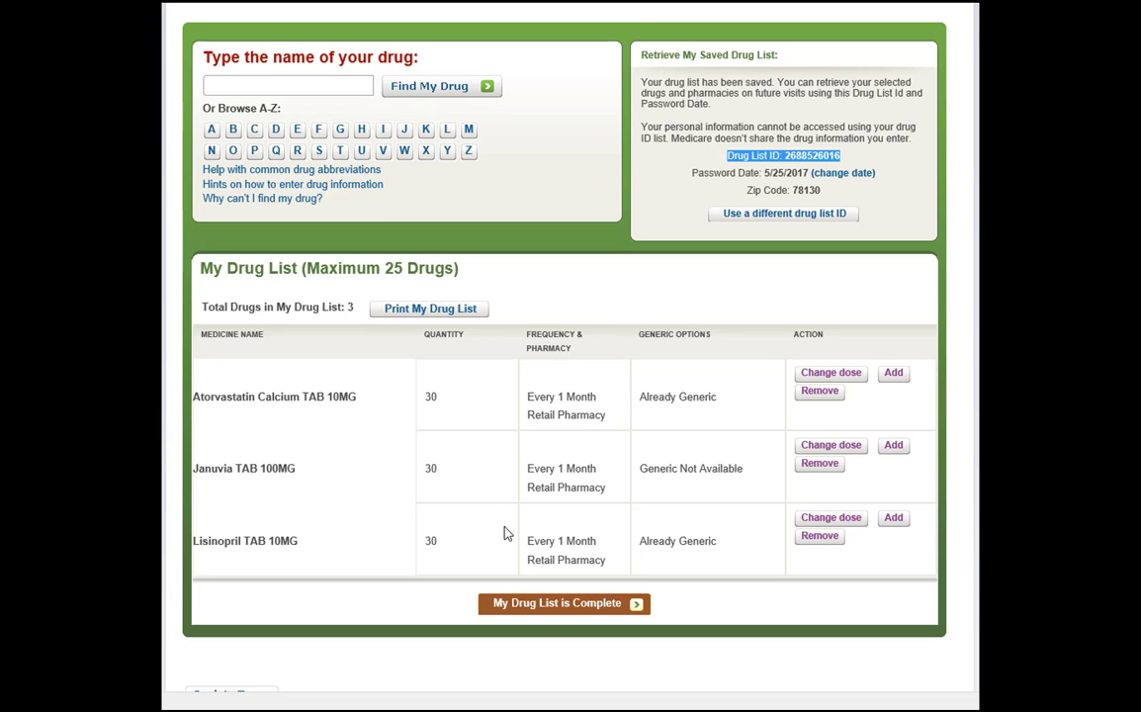
pyautogui.click(555, 608)
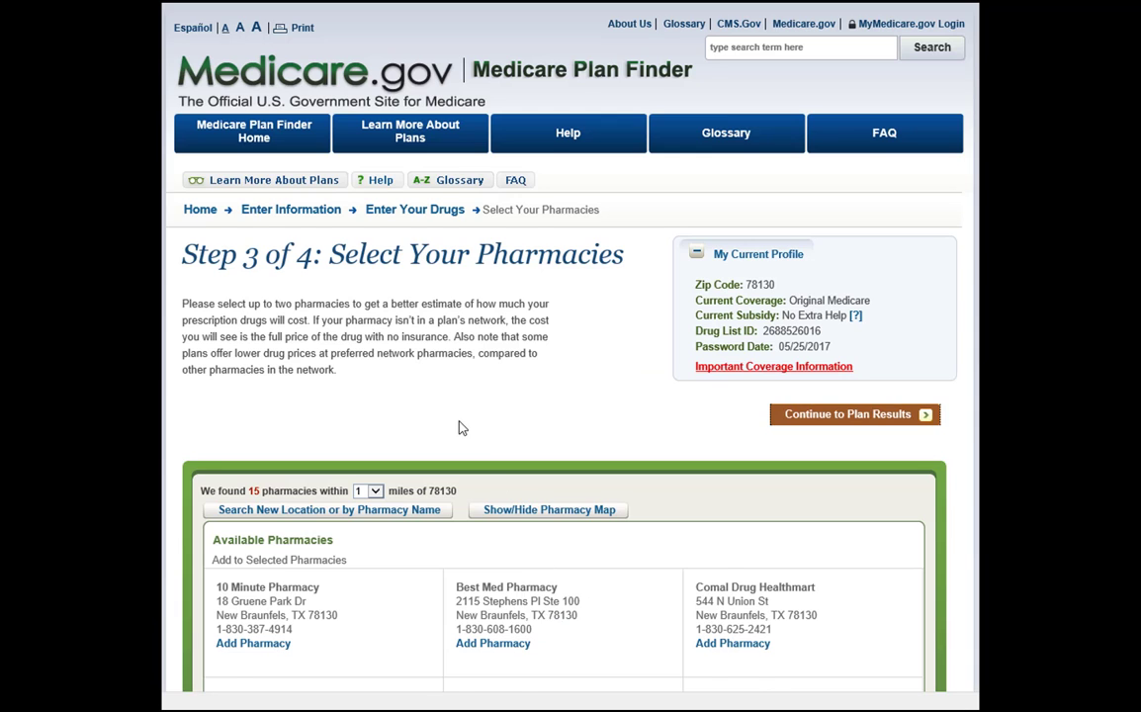
# Add the HEB Pharmacy on S Walnut to the selected pharmacies
pyautogui.scroll(-3, 459, 427)
pyautogui.scroll(-1, 459, 427)
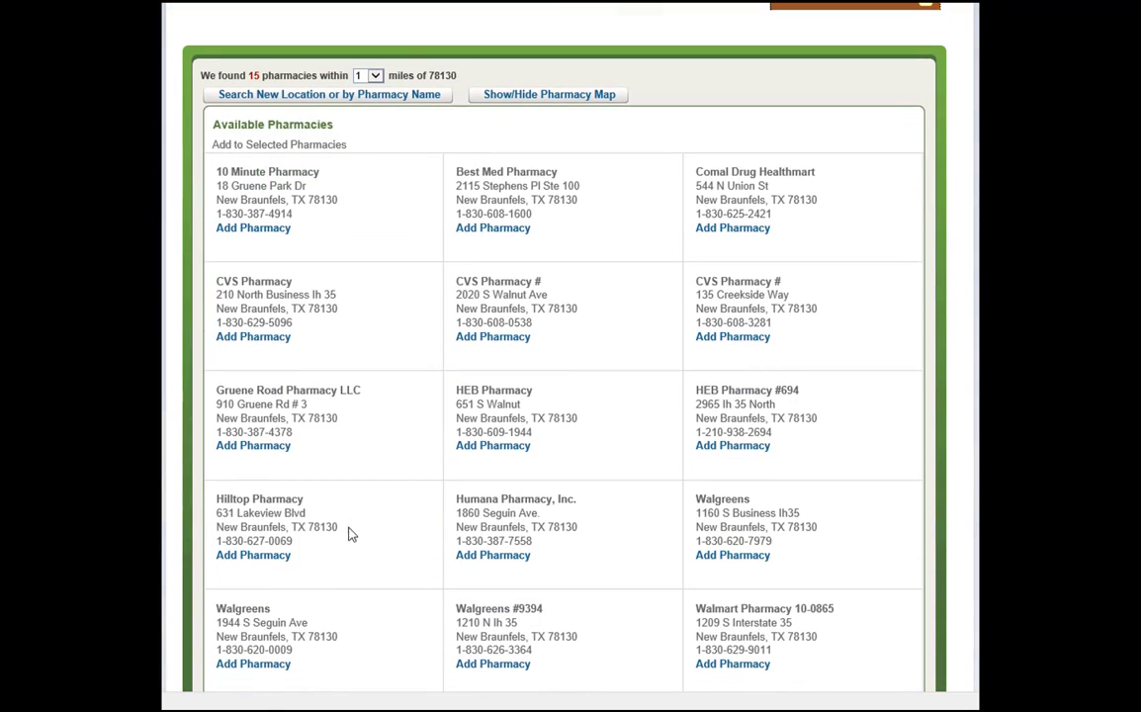
pyautogui.click(486, 446)
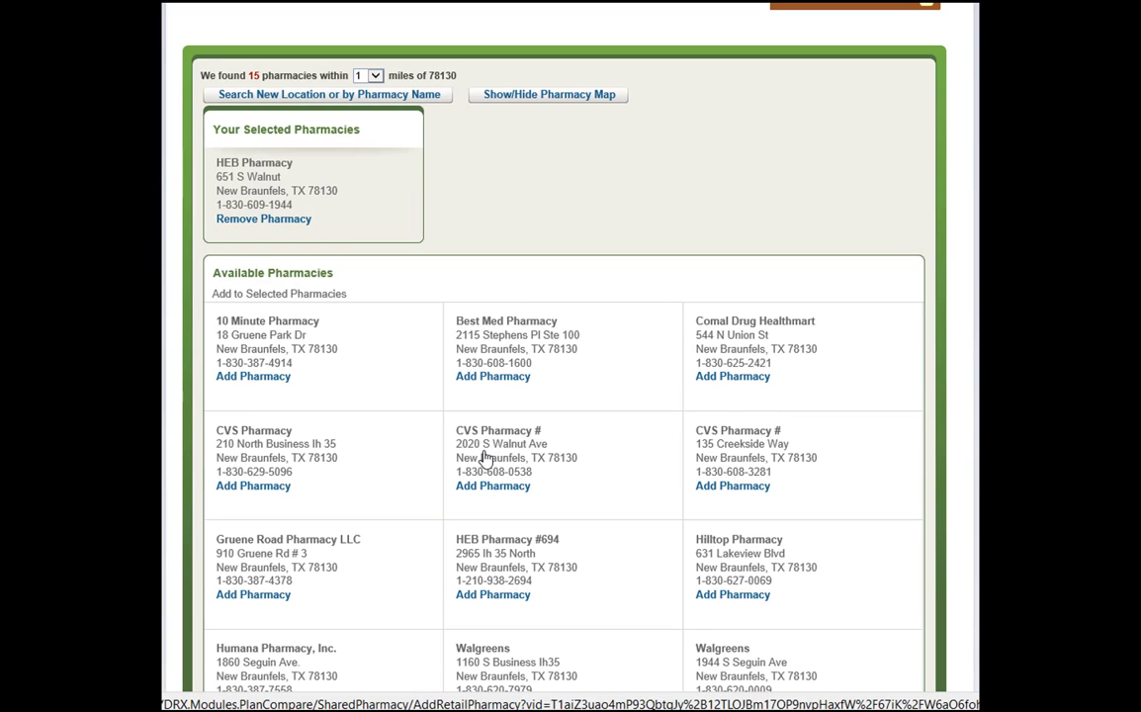
pyautogui.scroll(-3, 420, 425)
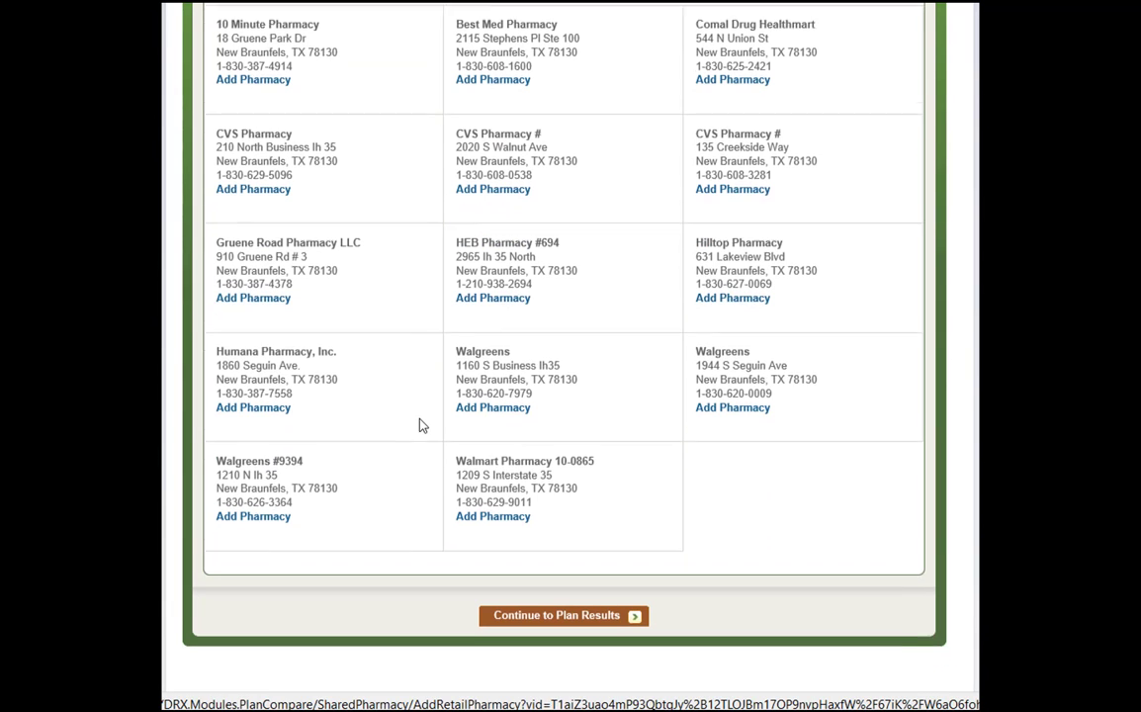
# Add the Walgreens at 1160 S Business Ih35 to the selected pharmacies and continue to the plan results
pyautogui.click(505, 396)
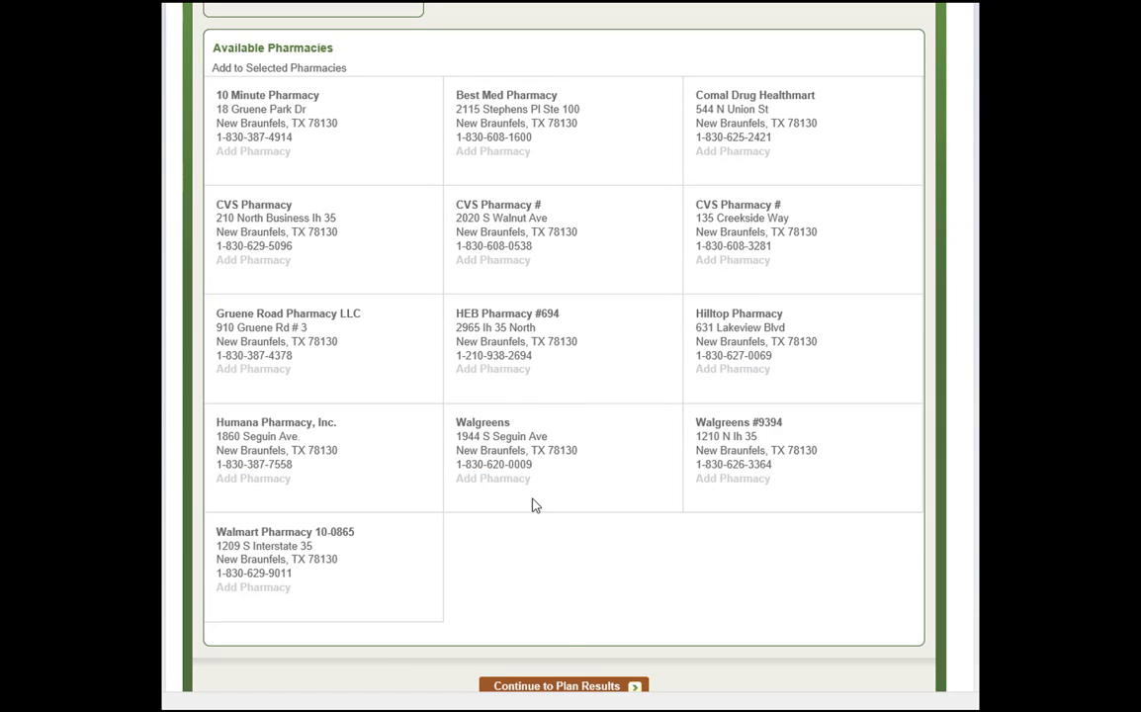
pyautogui.scroll(-1, 545, 501)
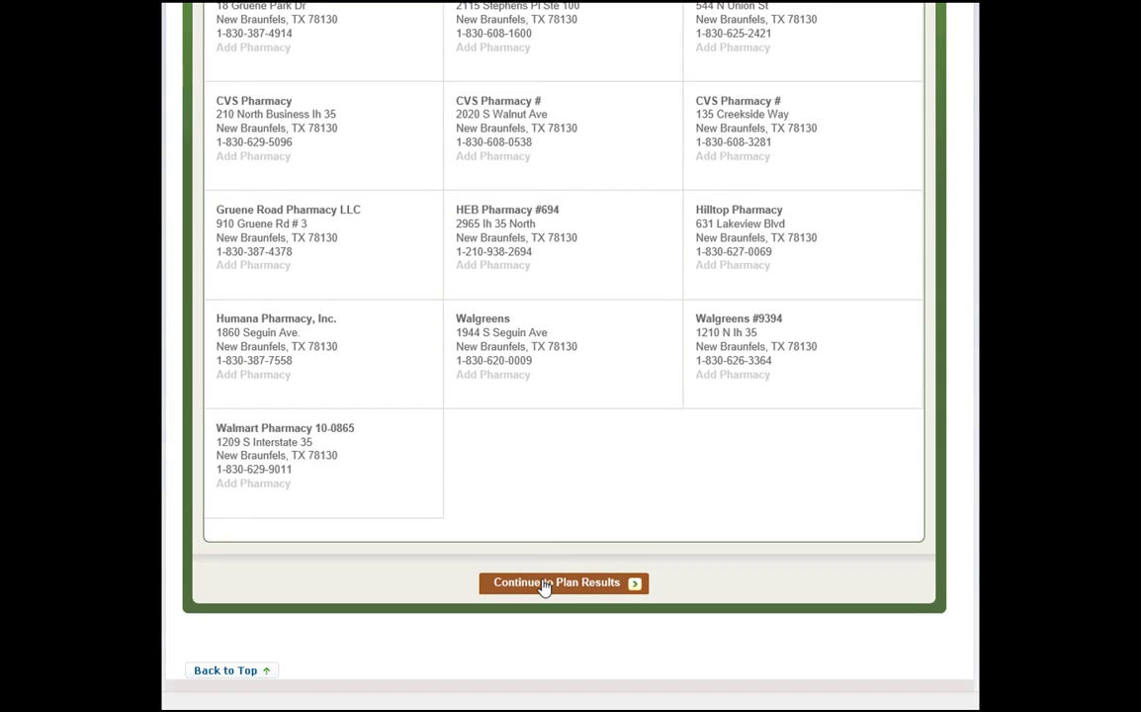
pyautogui.scroll(4, 539, 495)
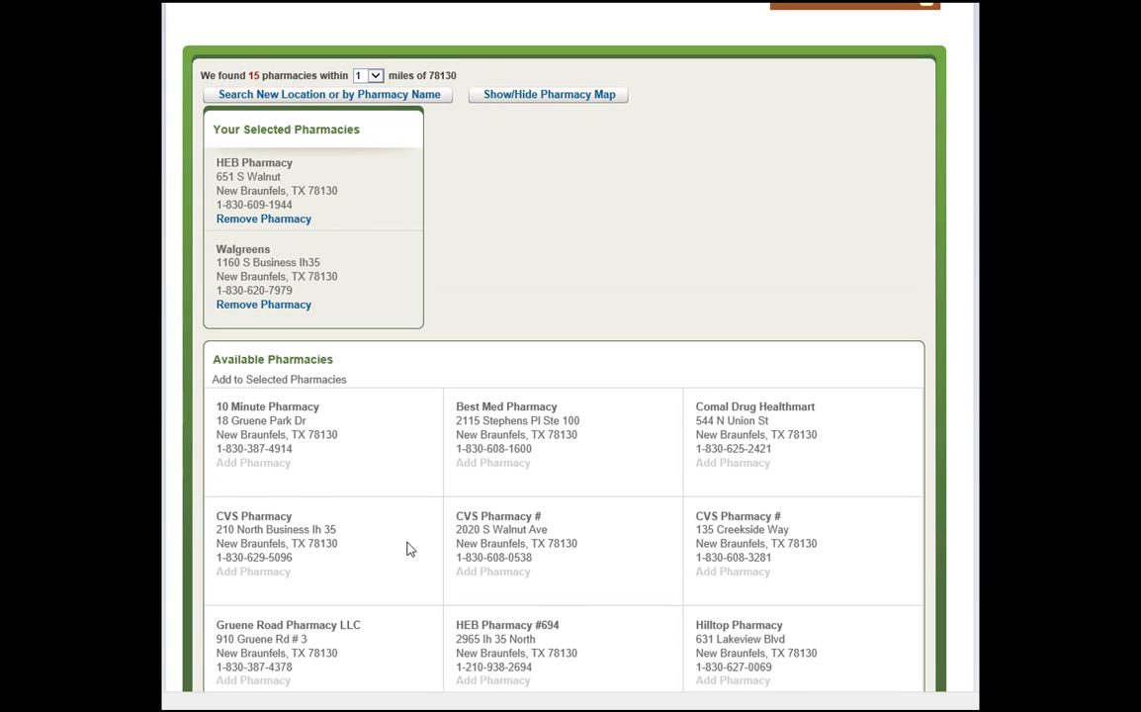
pyautogui.scroll(-5, 491, 501)
pyautogui.scroll(5, 565, 491)
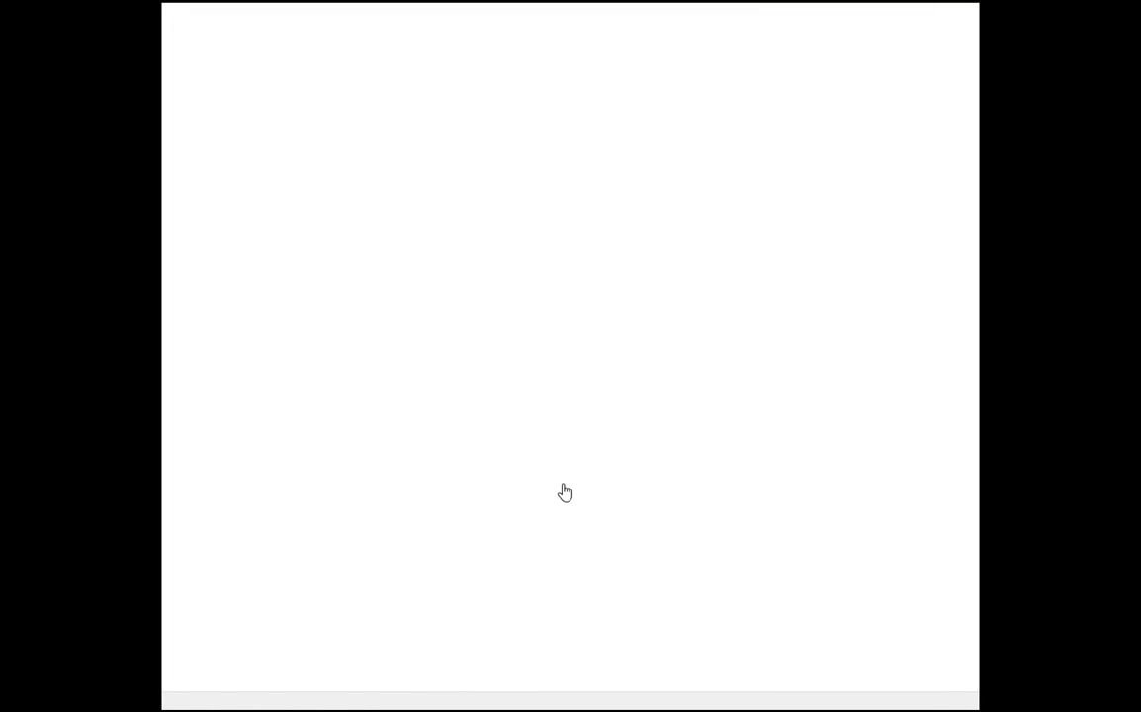
# Choose the Prescription Drug Plans (with Original Medicare) plan type and continue to its plan results
pyautogui.scroll(-2, 565, 492)
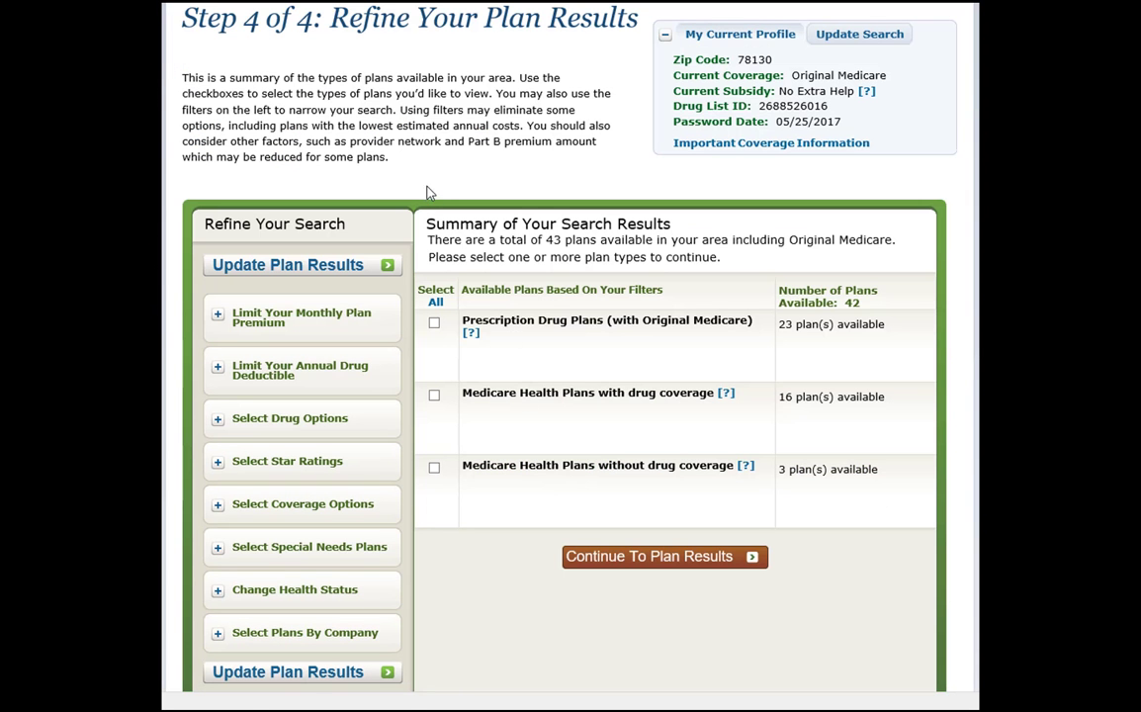
pyautogui.click(436, 323)
pyautogui.click(640, 557)
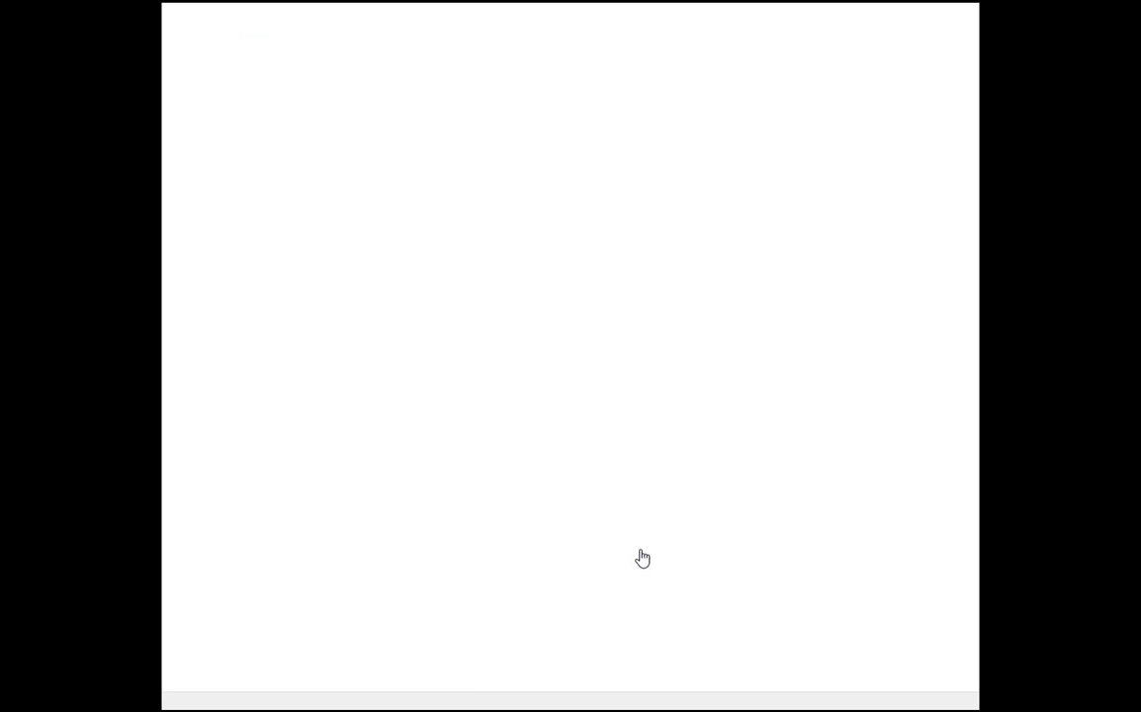
# Examine the prescription drug plan results, checking SilverScript Choice's monthly premium, annual deductible, copays and estimated retail drug cost
pyautogui.scroll(-2, 643, 558)
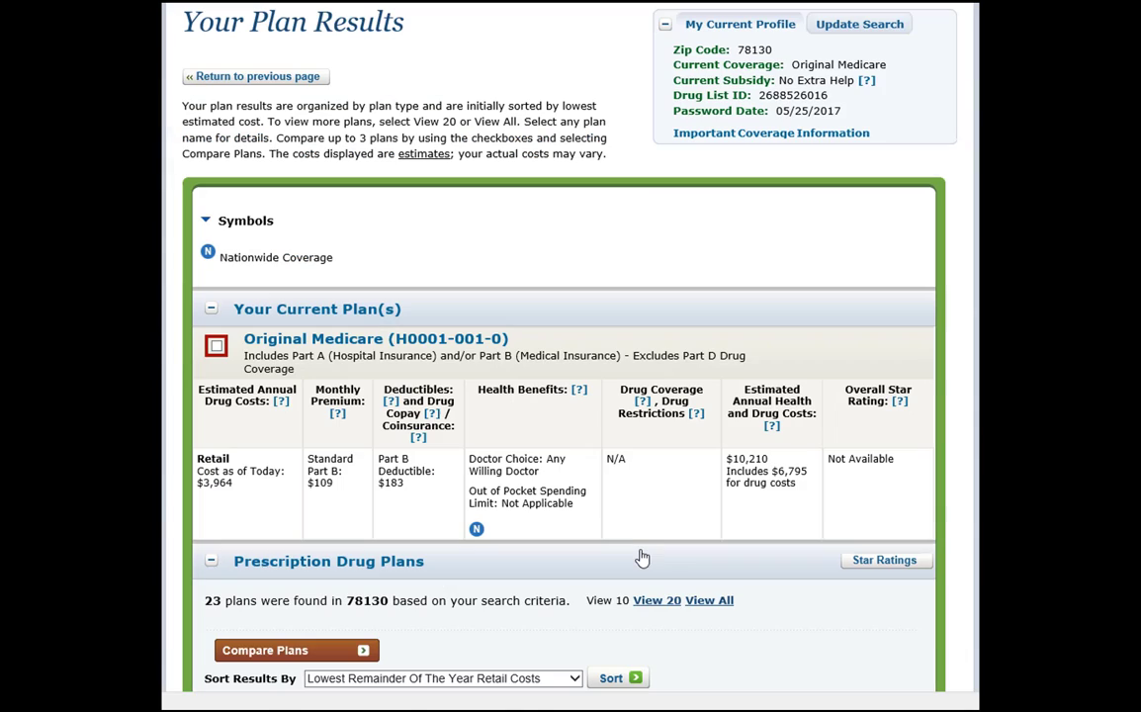
pyautogui.scroll(-4, 604, 492)
pyautogui.scroll(-3, 542, 366)
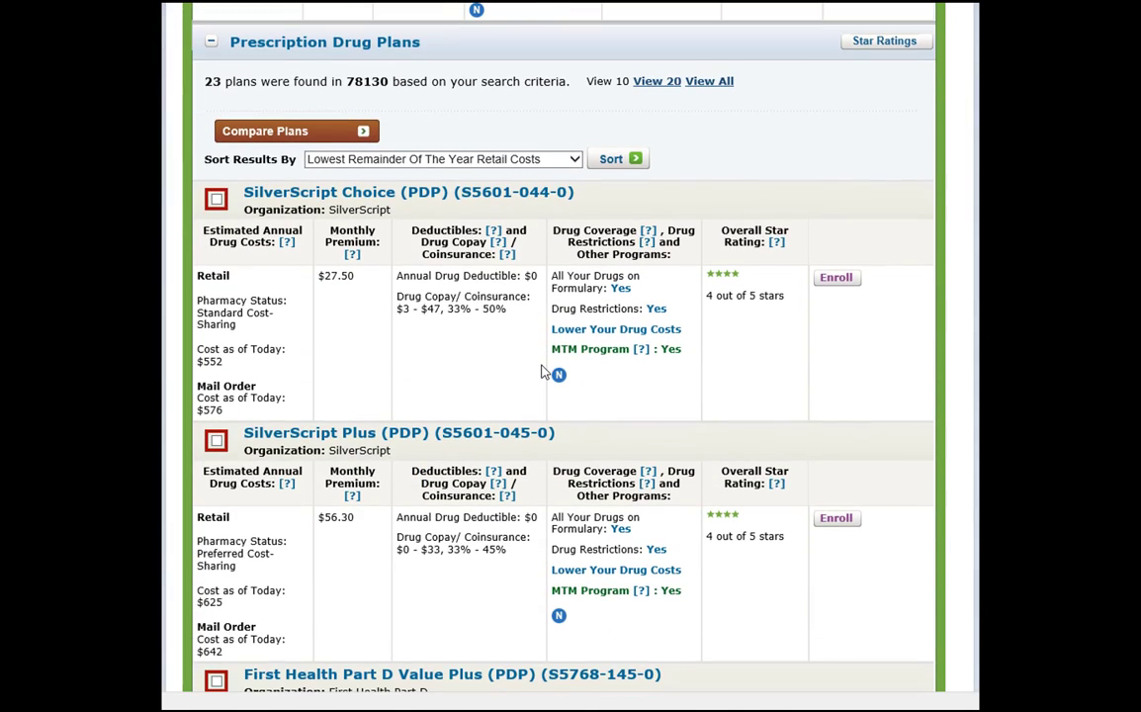
pyautogui.moveTo(183, 77); pyautogui.dragTo(239, 92)
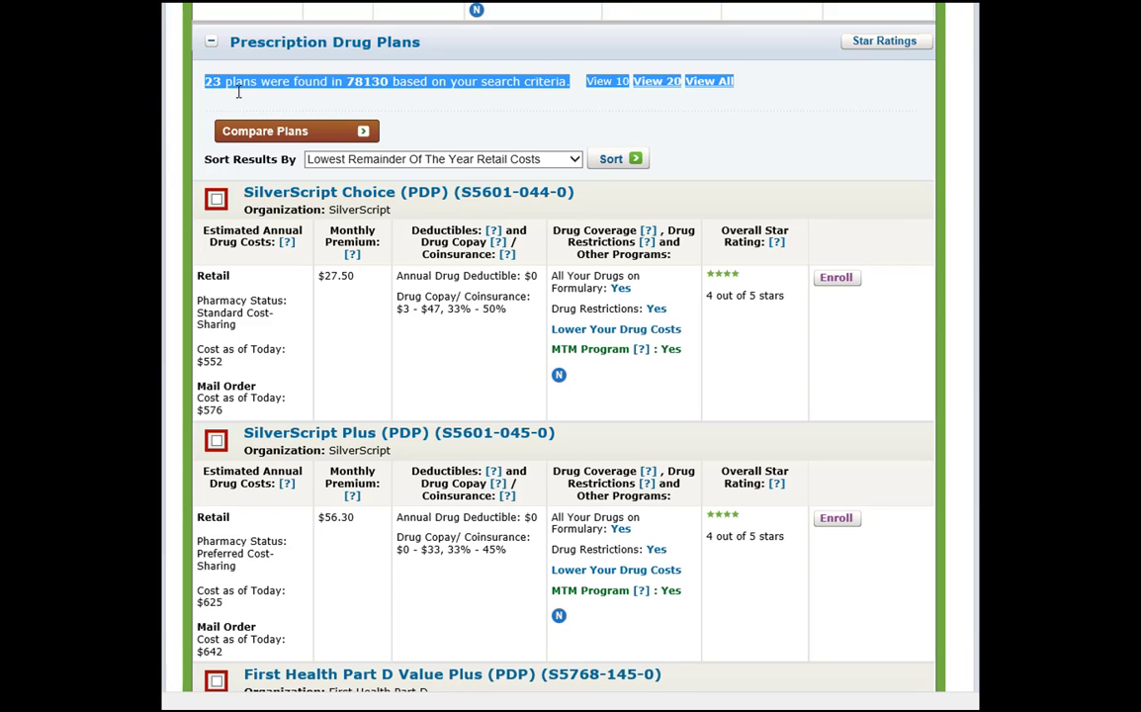
pyautogui.click(360, 375)
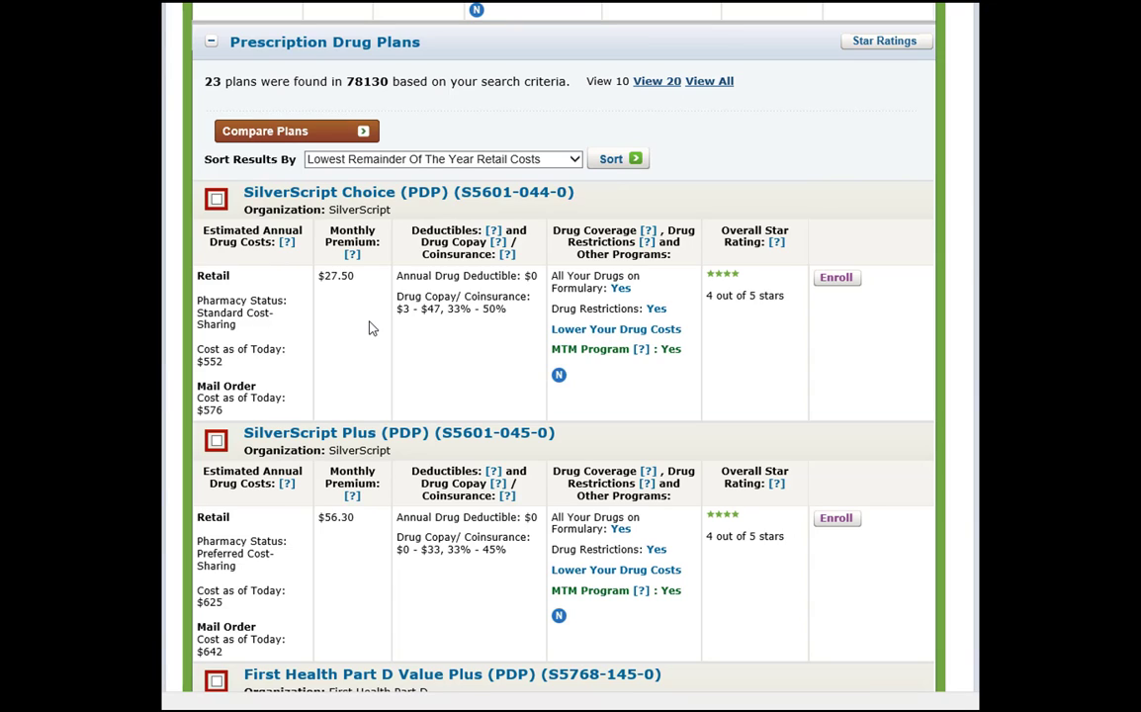
pyautogui.doubleClick(338, 277)
pyautogui.moveTo(463, 277); pyautogui.dragTo(537, 277)
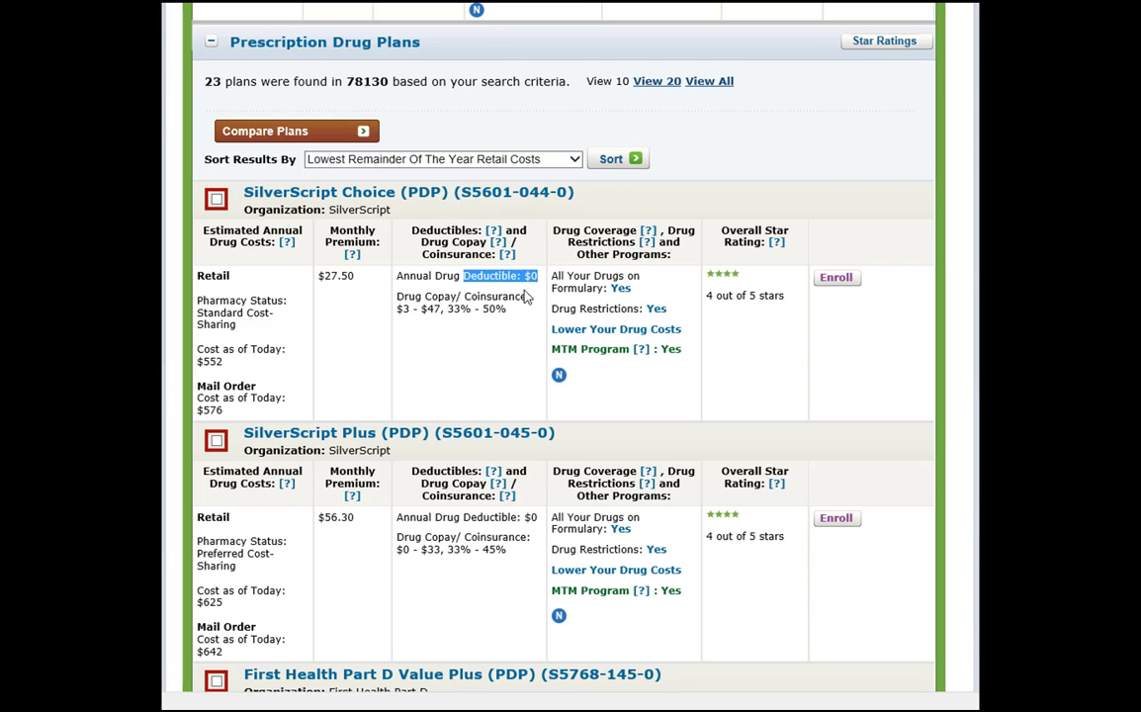
pyautogui.moveTo(396, 309); pyautogui.dragTo(480, 309)
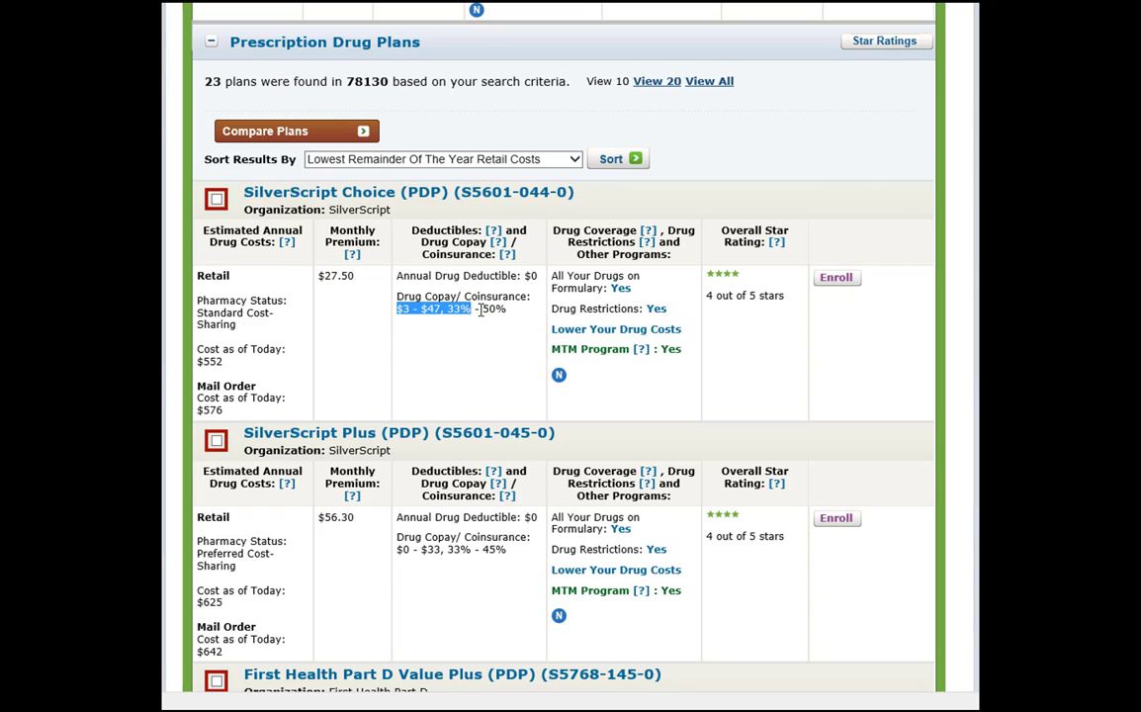
pyautogui.click(450, 364)
pyautogui.moveTo(196, 347); pyautogui.dragTo(222, 364)
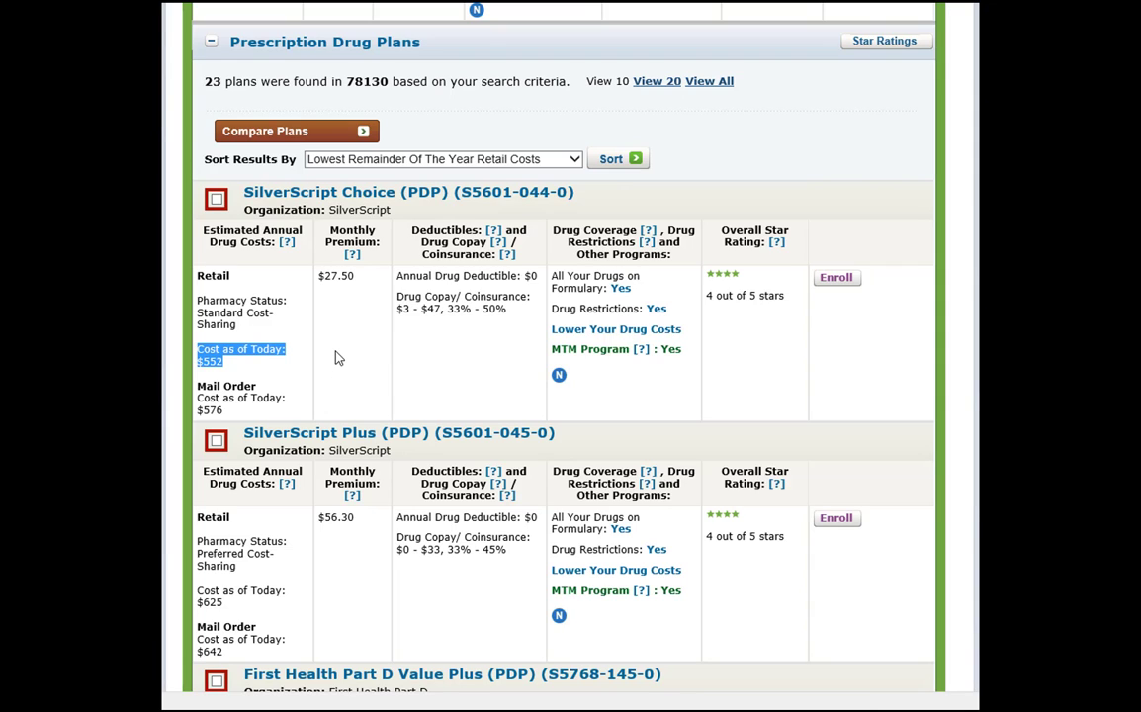
# Open the SilverScript Choice (PDP) plan details and check the monthly drug plan premium and annual drug deductible
pyautogui.click(304, 198)
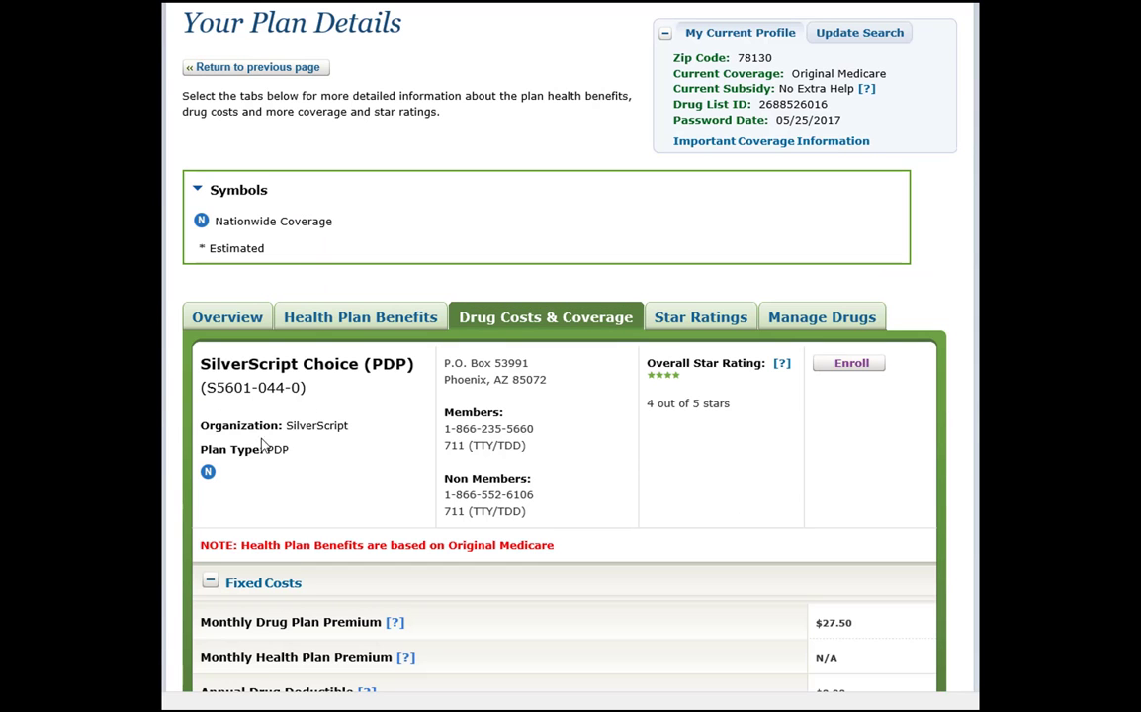
pyautogui.scroll(-4, 564, 396)
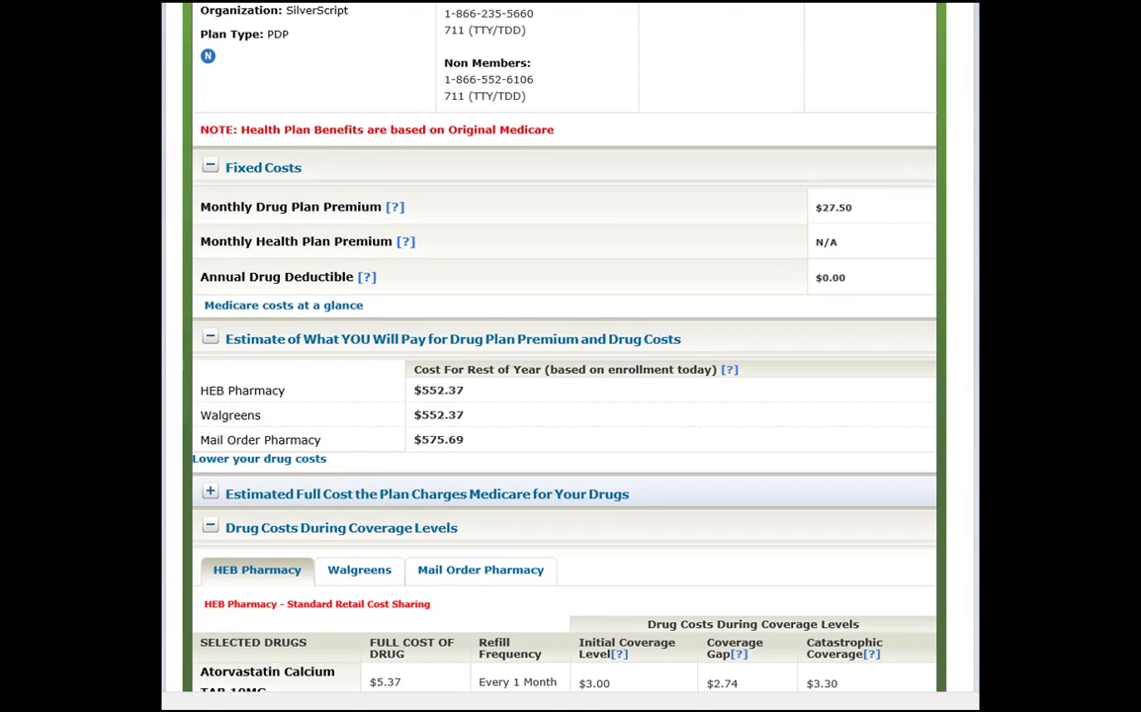
pyautogui.scroll(-1, 564, 396)
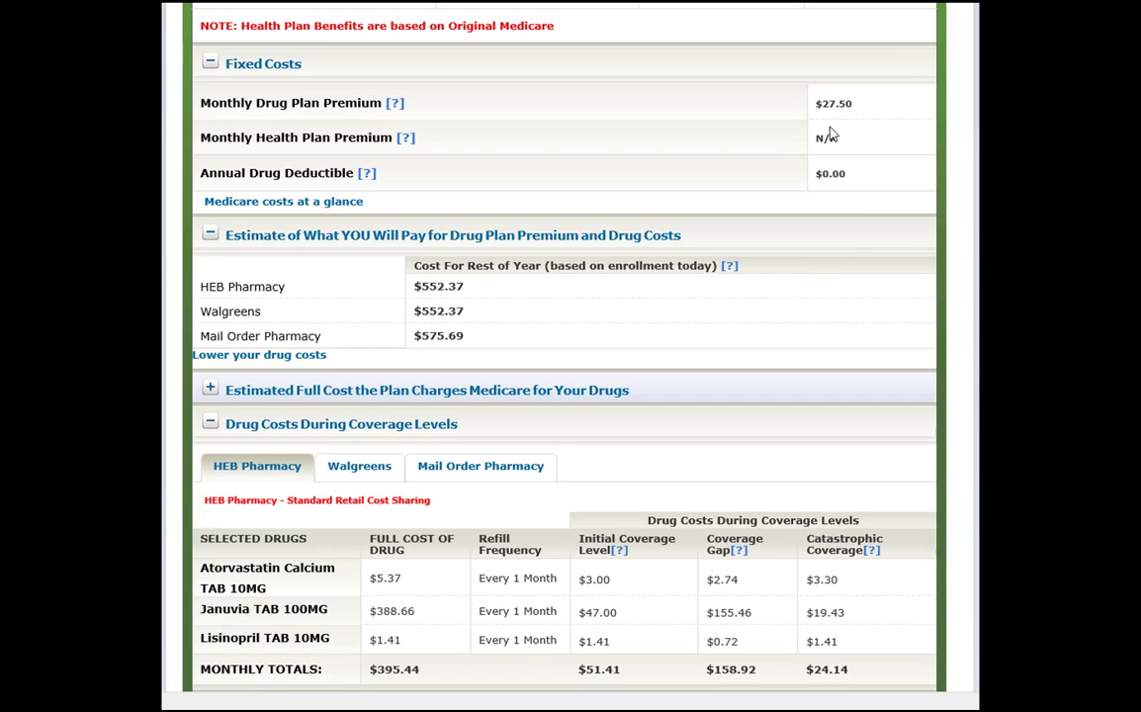
pyautogui.moveTo(813, 104); pyautogui.dragTo(845, 119)
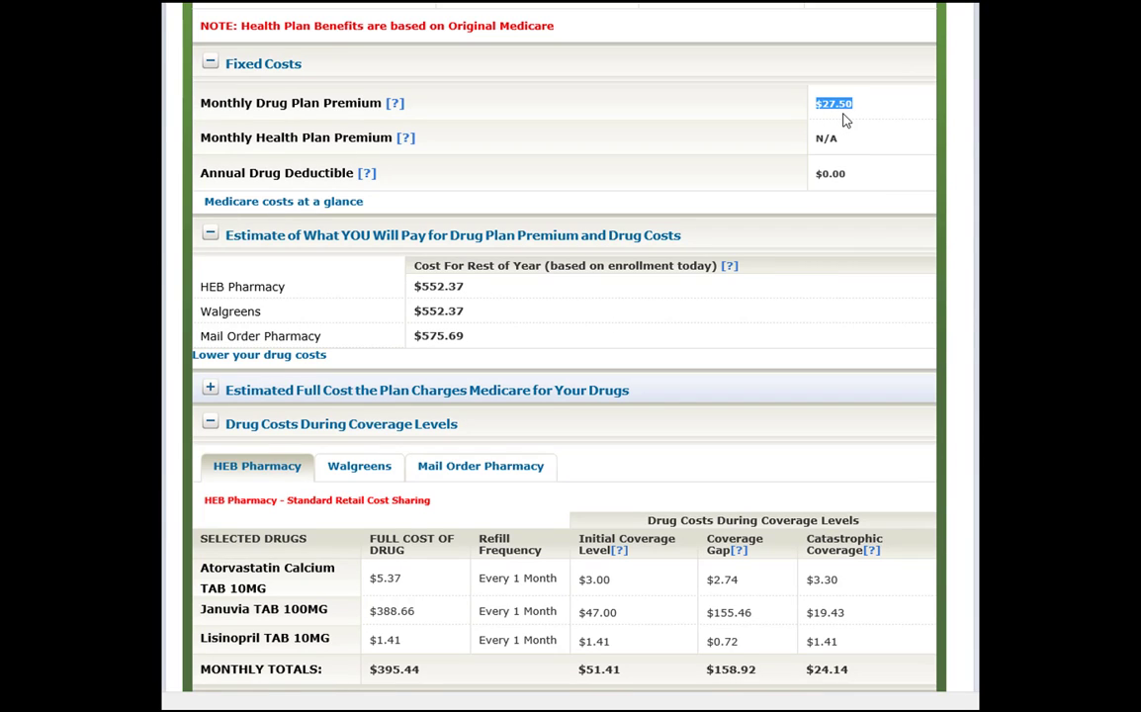
pyautogui.click(829, 173)
pyautogui.doubleClick(828, 173)
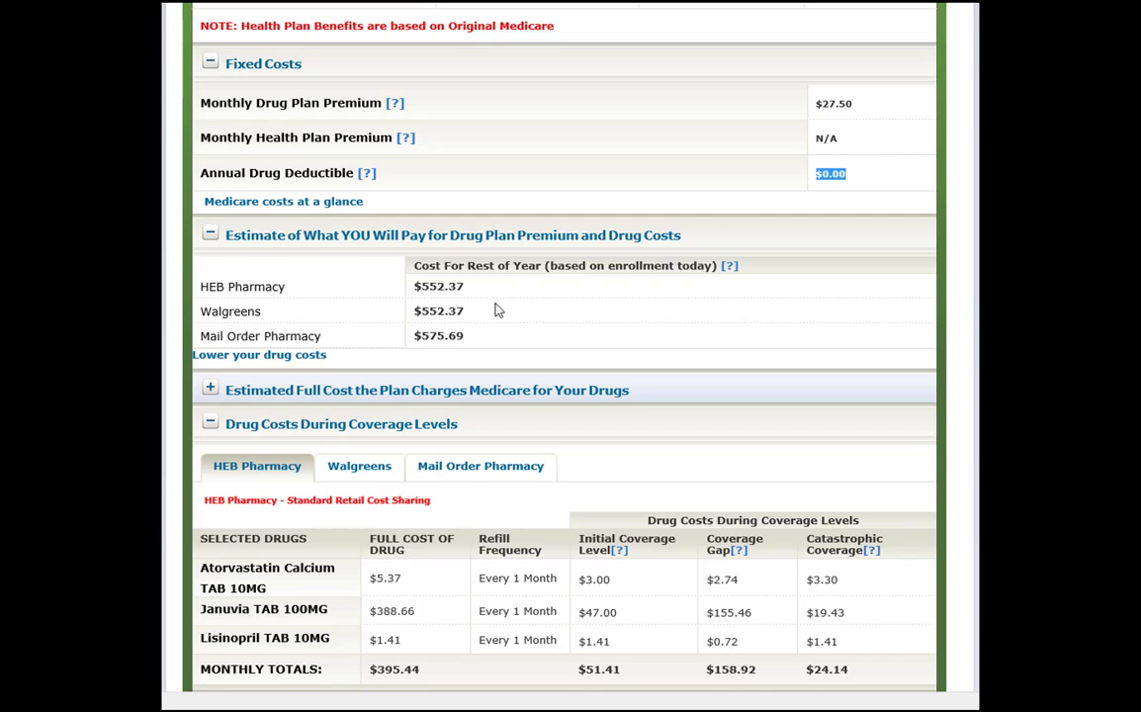
# Compare the initial coverage level costs of the three selected drugs between HEB Pharmacy and Walgreens
pyautogui.scroll(-3, 497, 309)
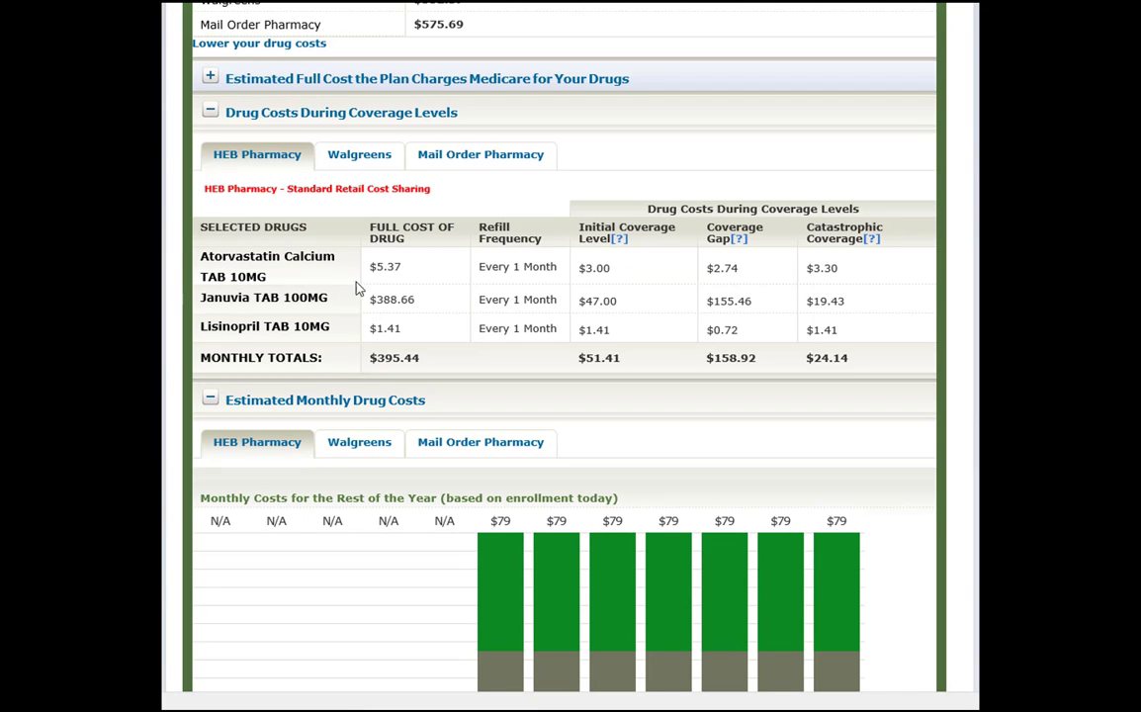
pyautogui.moveTo(611, 267); pyautogui.dragTo(590, 270)
pyautogui.moveTo(620, 300); pyautogui.dragTo(585, 301)
pyautogui.moveTo(611, 329); pyautogui.dragTo(588, 330)
pyautogui.click(359, 156)
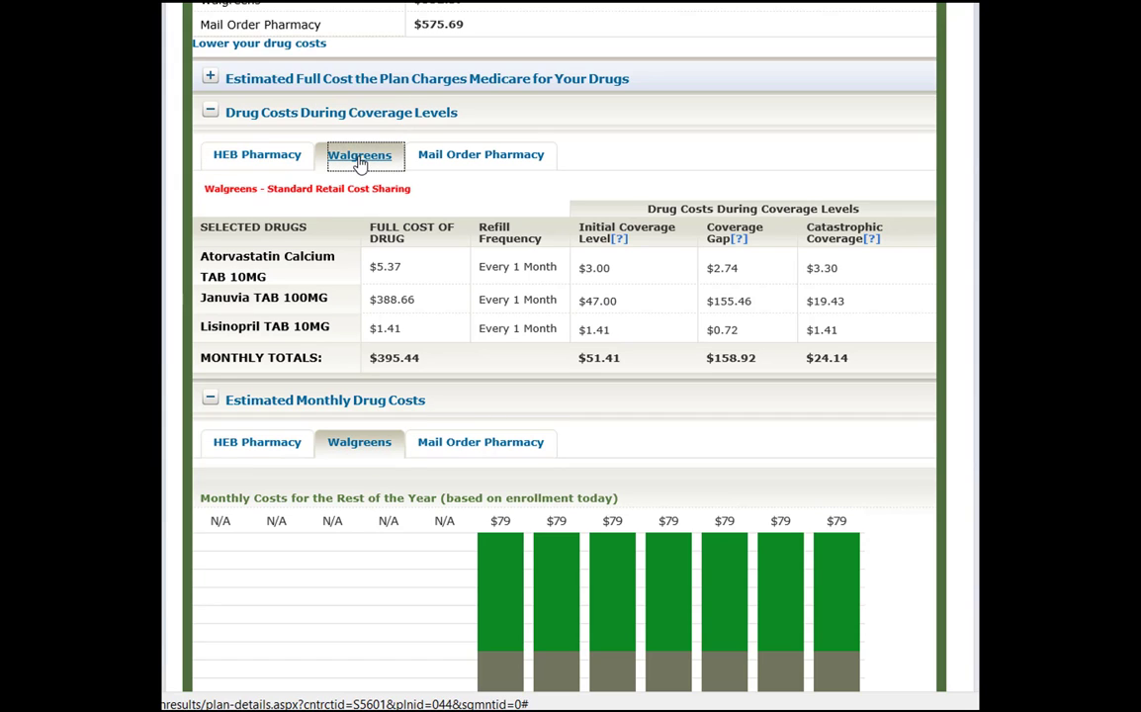
pyautogui.click(277, 164)
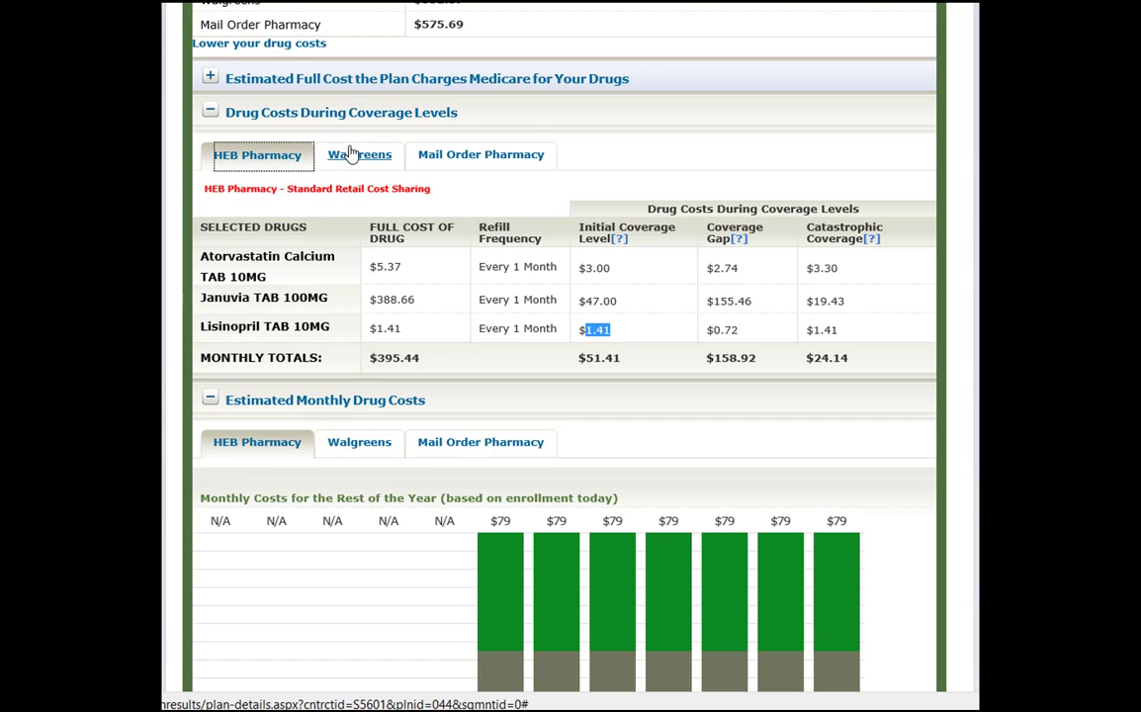
pyautogui.click(352, 153)
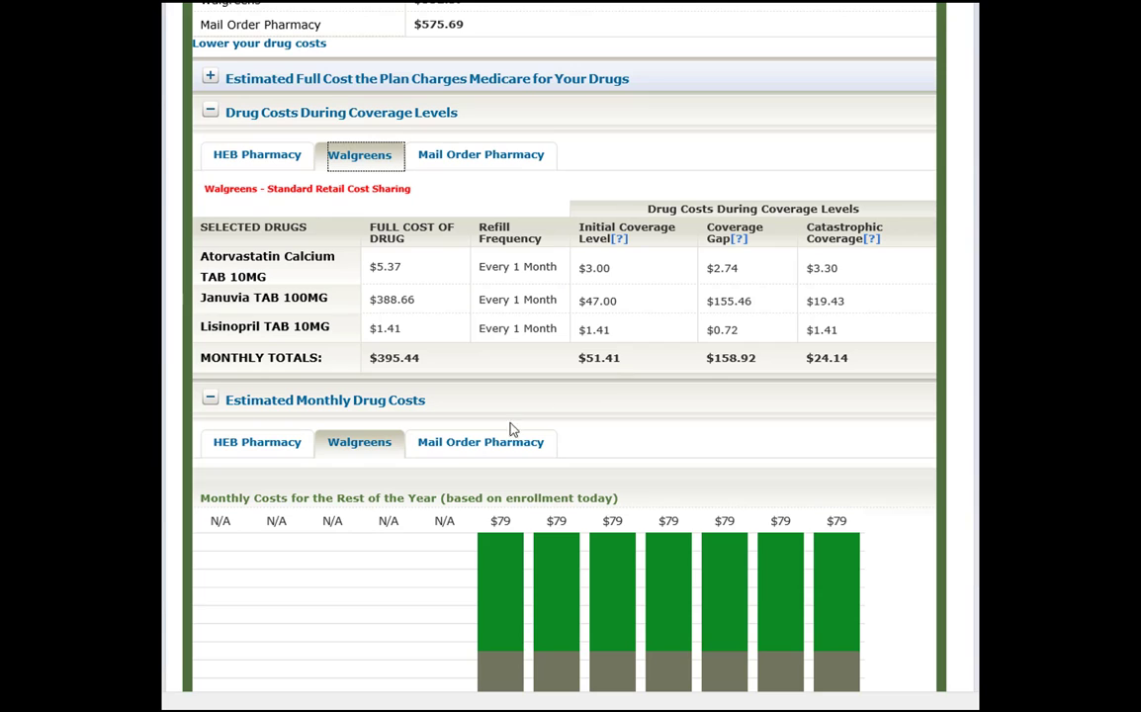
# Examine the estimated monthly drug costs at Walgreens, the drugs' tiers and restrictions, and the plan's pharmacy information and drug list
pyautogui.scroll(-3, 414, 522)
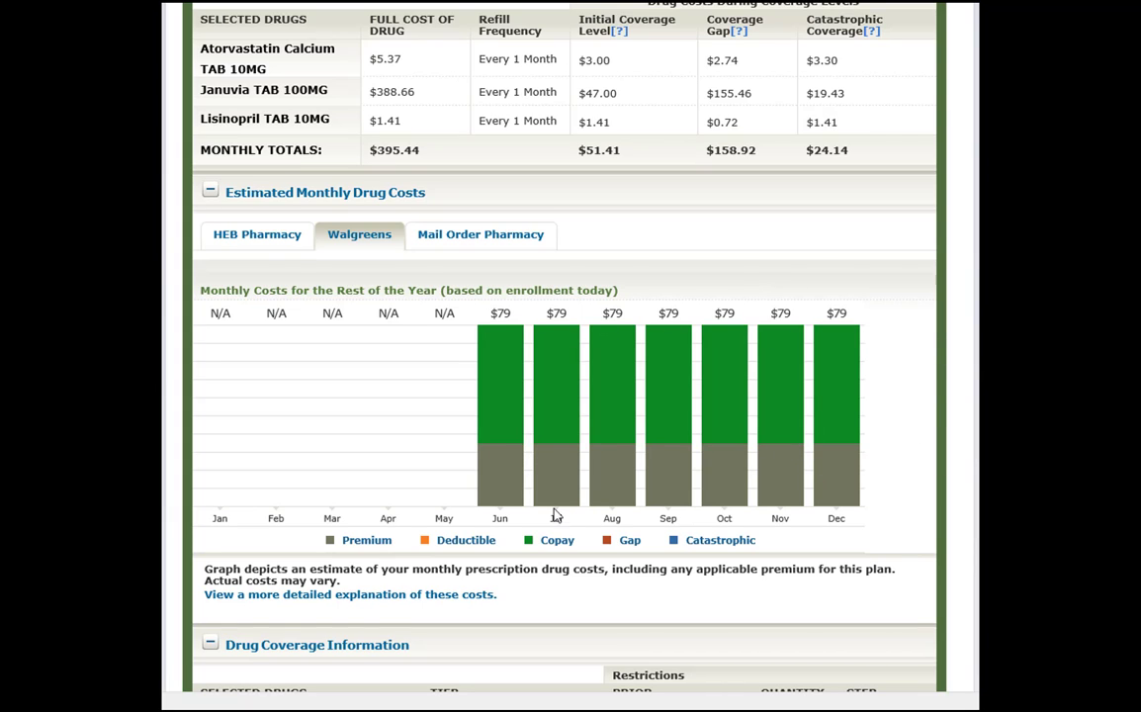
pyautogui.moveTo(507, 497)
pyautogui.moveTo(513, 404)
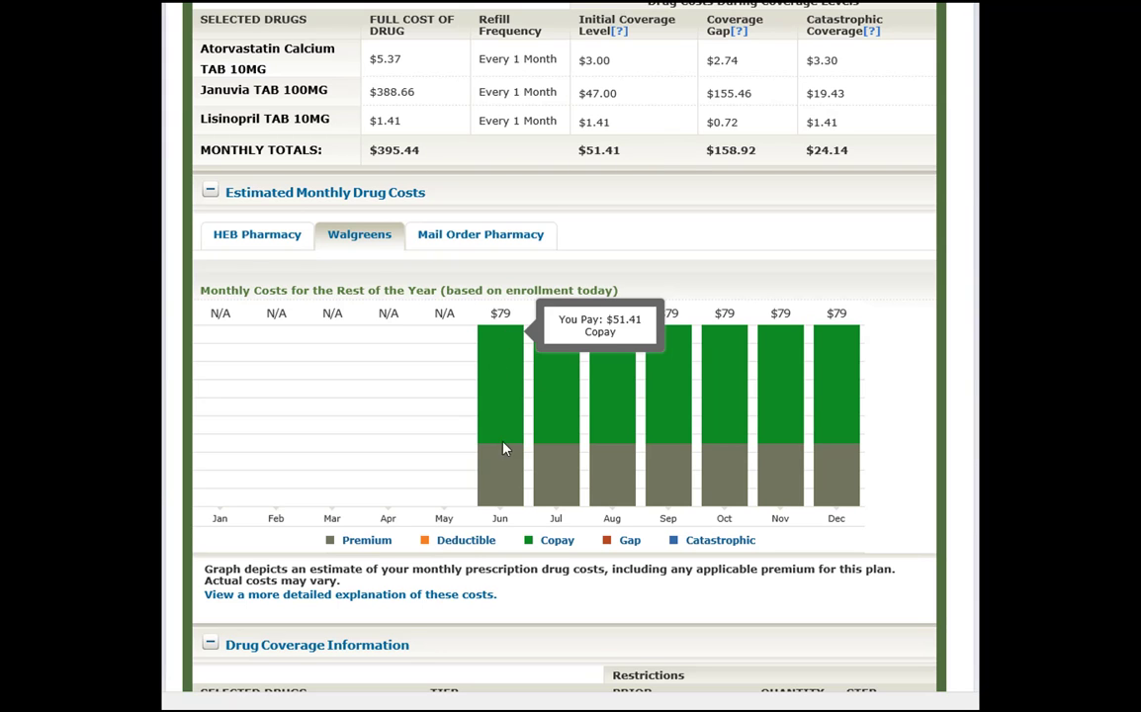
pyautogui.scroll(-4, 473, 433)
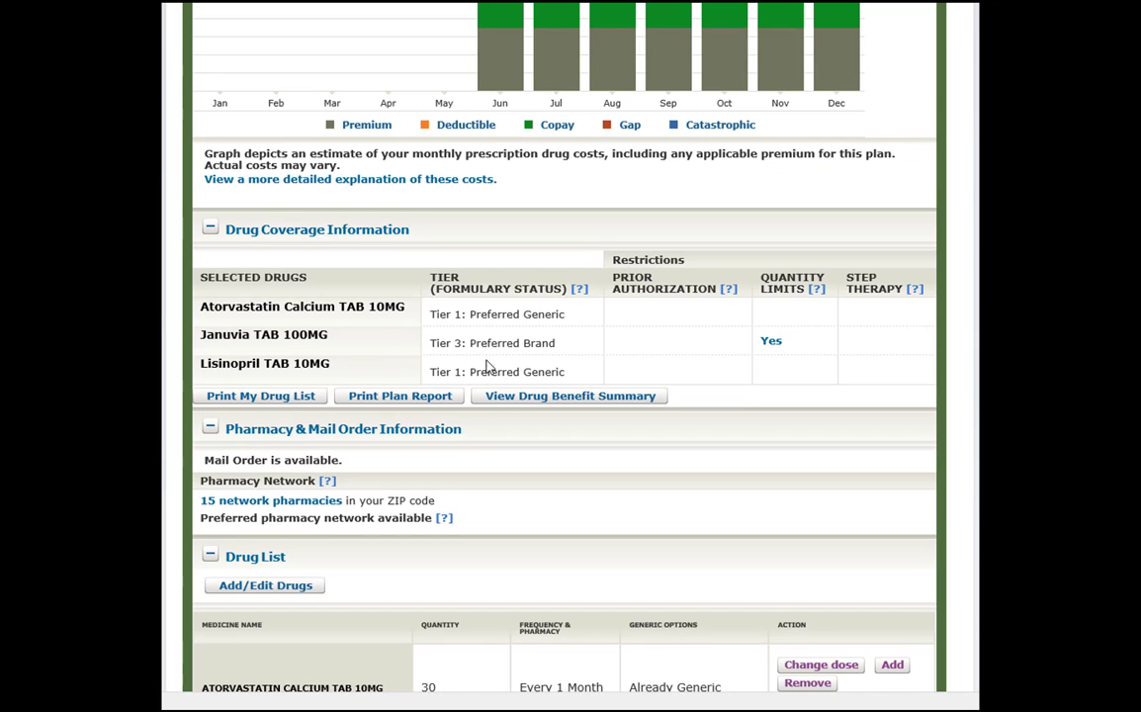
pyautogui.scroll(-2, 450, 524)
pyautogui.scroll(-3, 455, 534)
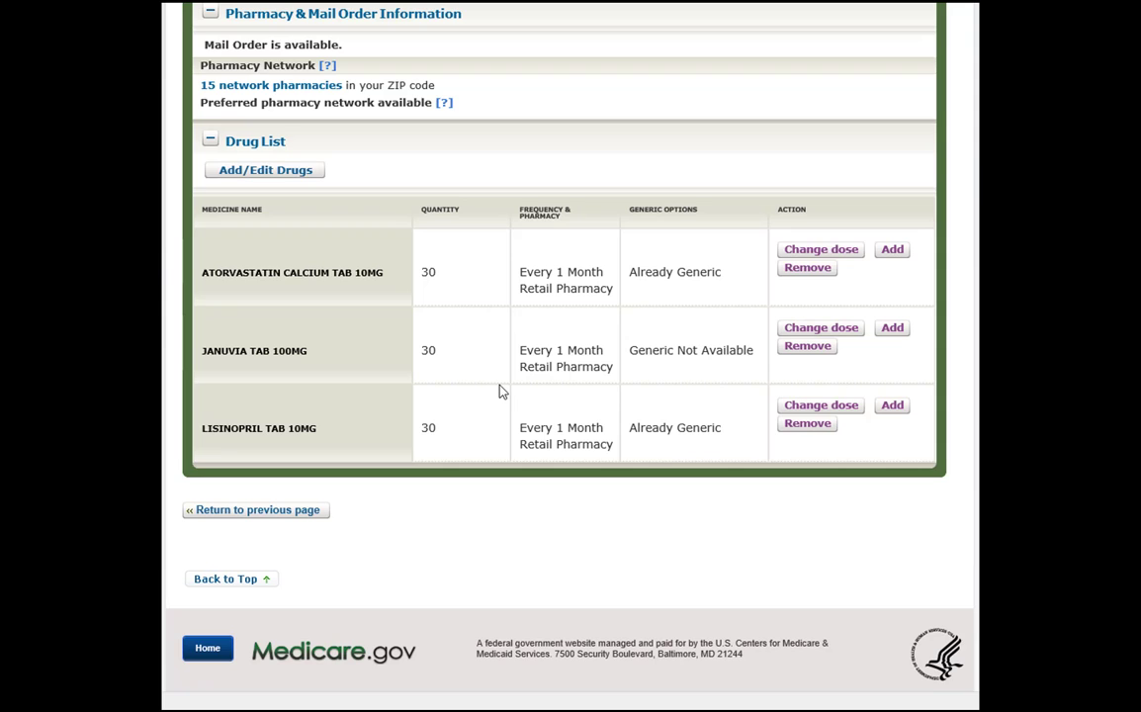
pyautogui.scroll(15, 500, 392)
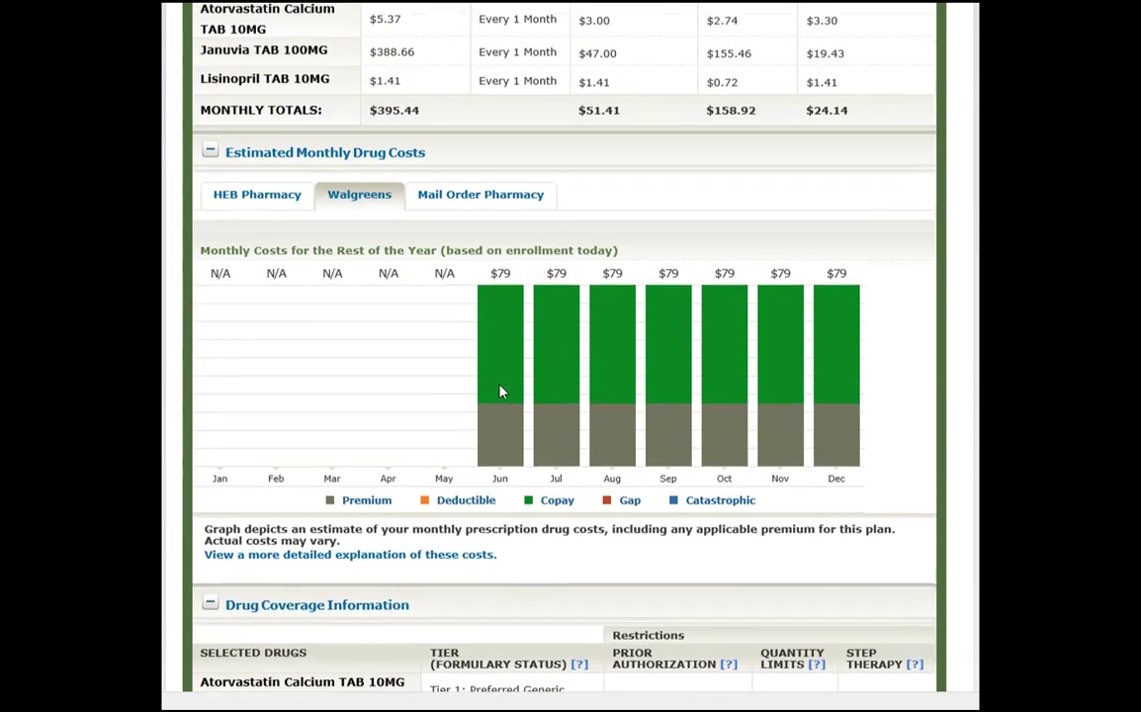
pyautogui.scroll(6, 499, 392)
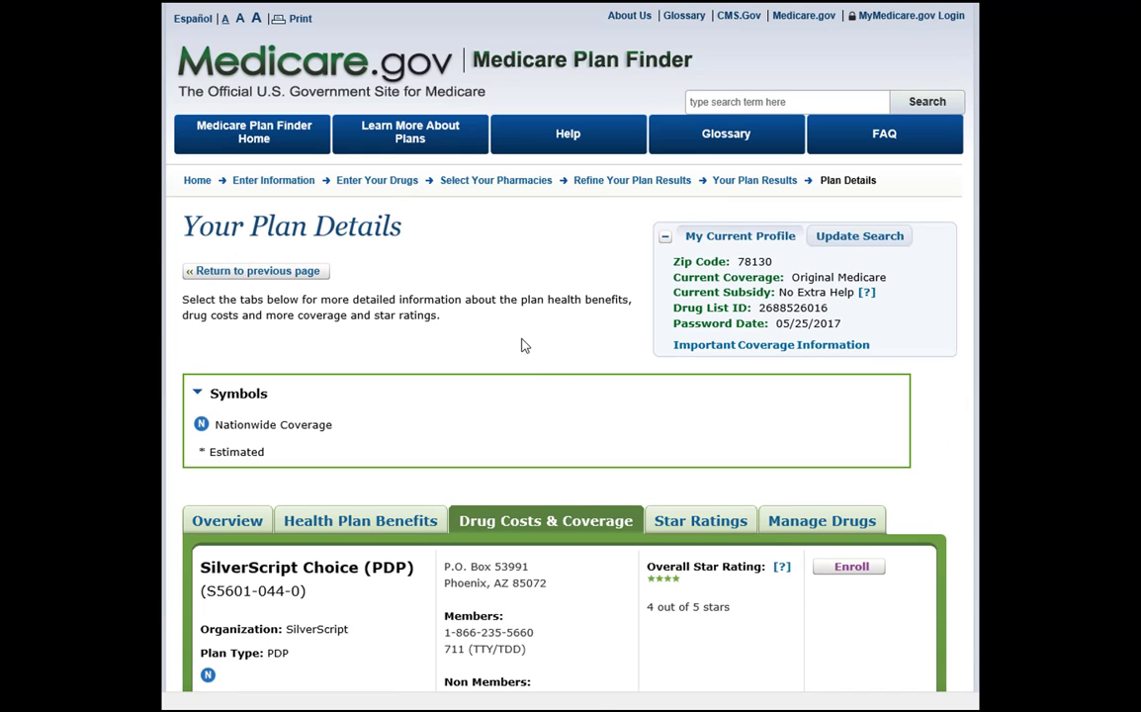
pyautogui.rightClick(524, 345)
pyautogui.click(586, 581)
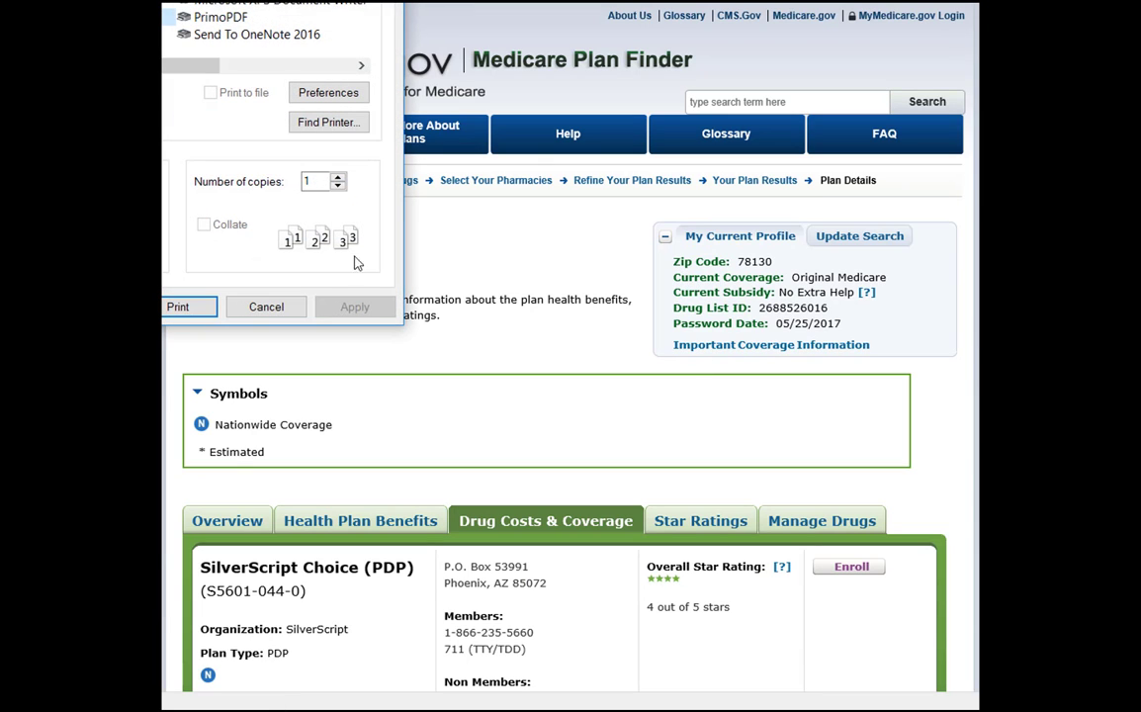
pyautogui.click(269, 306)
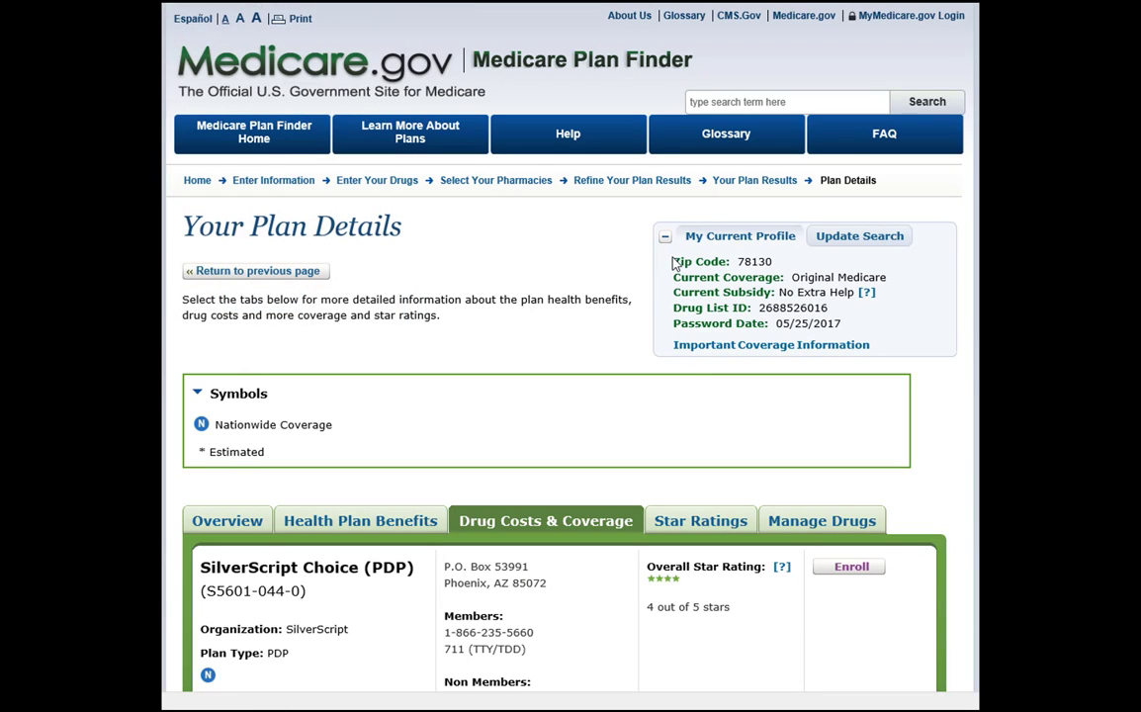
# Check the current profile on the plan details page, especially the drug list ID and password date
pyautogui.moveTo(673, 261); pyautogui.dragTo(838, 326)
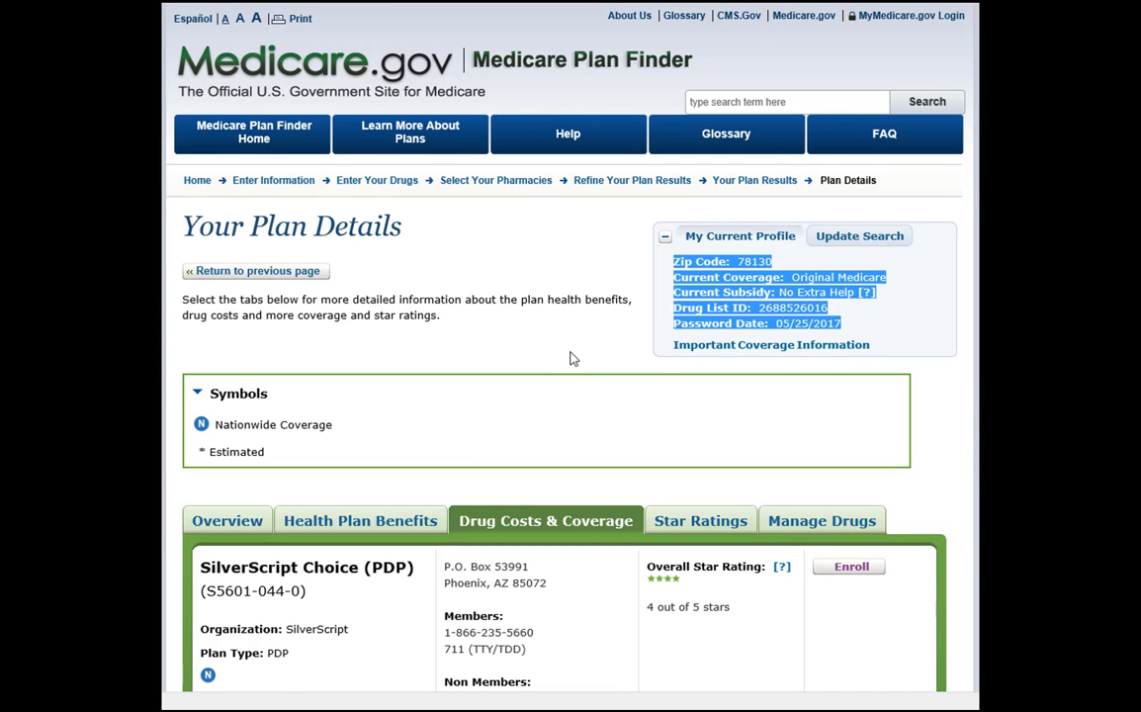
pyautogui.click(779, 386)
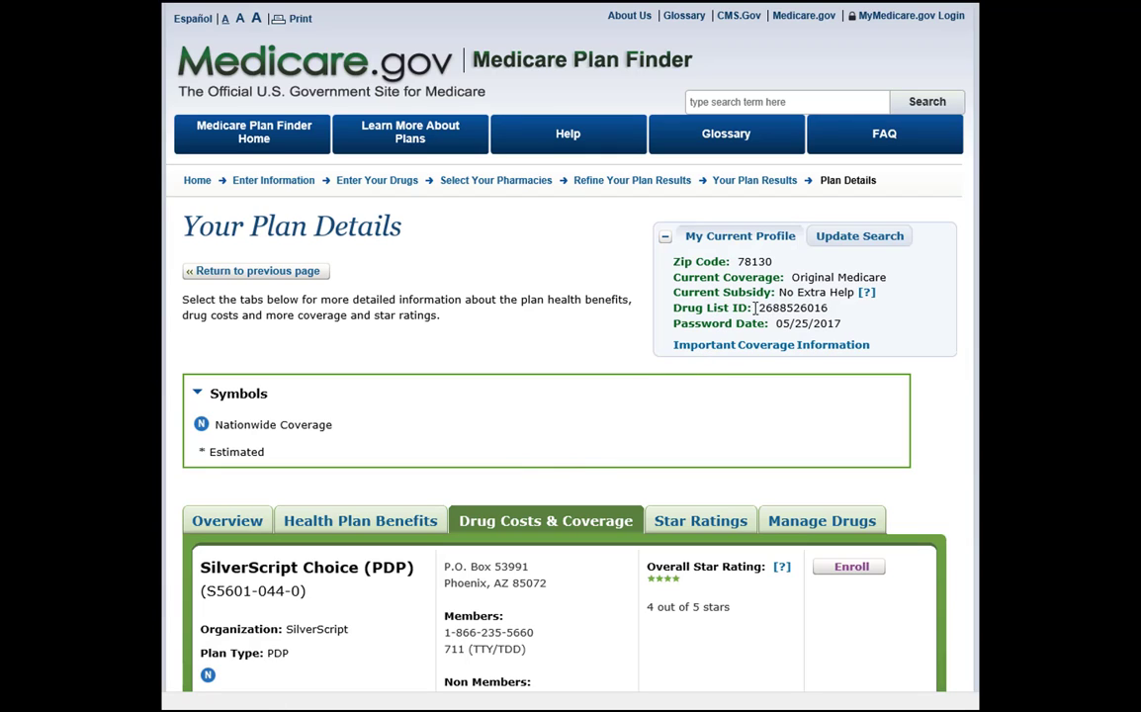
pyautogui.doubleClick(806, 308)
pyautogui.moveTo(774, 324); pyautogui.dragTo(834, 336)
pyautogui.click(564, 418)
pyautogui.scroll(-15, 564, 419)
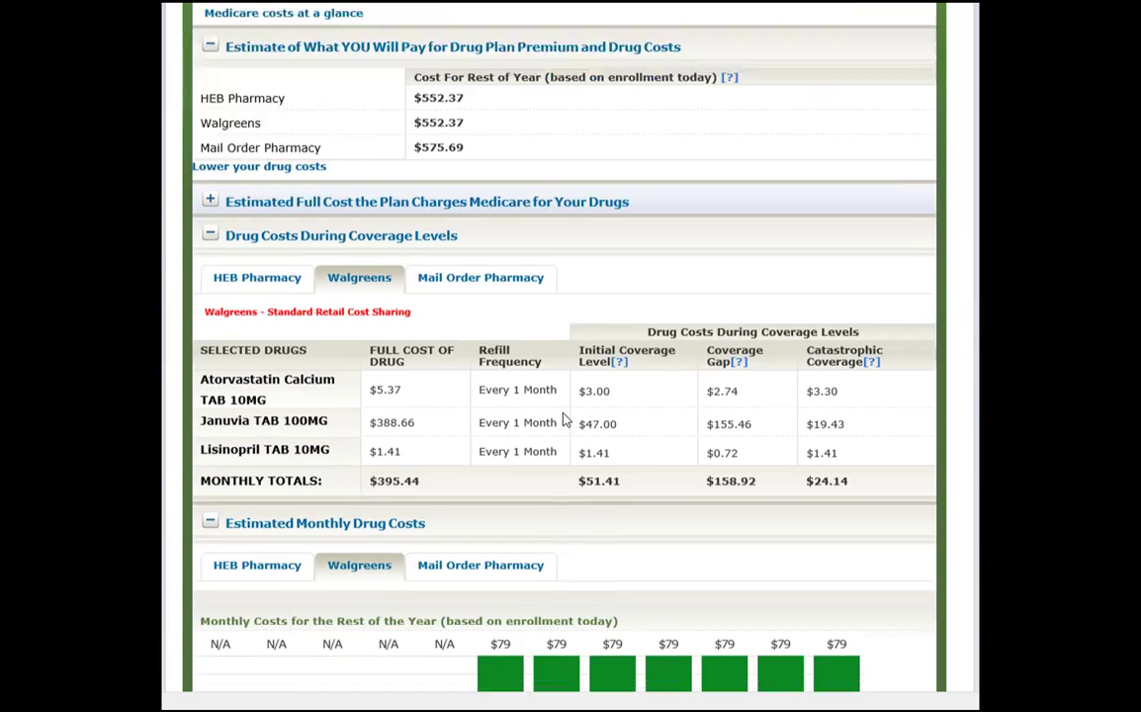
pyautogui.scroll(-3, 563, 419)
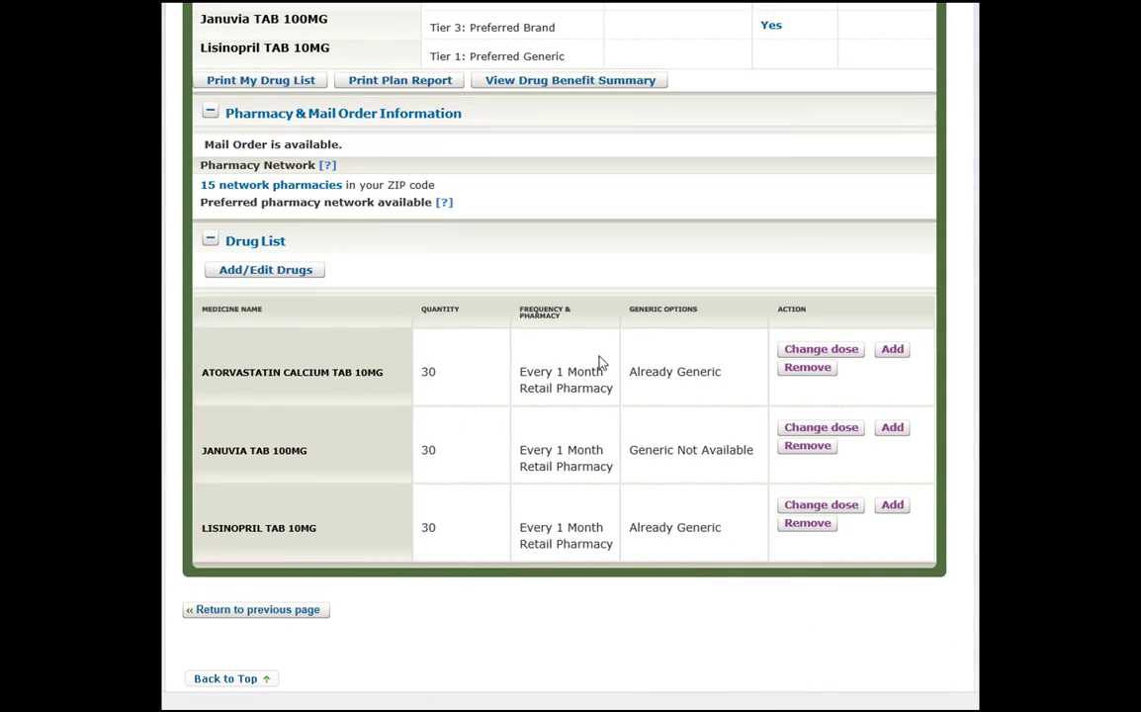
pyautogui.scroll(20, 514, 490)
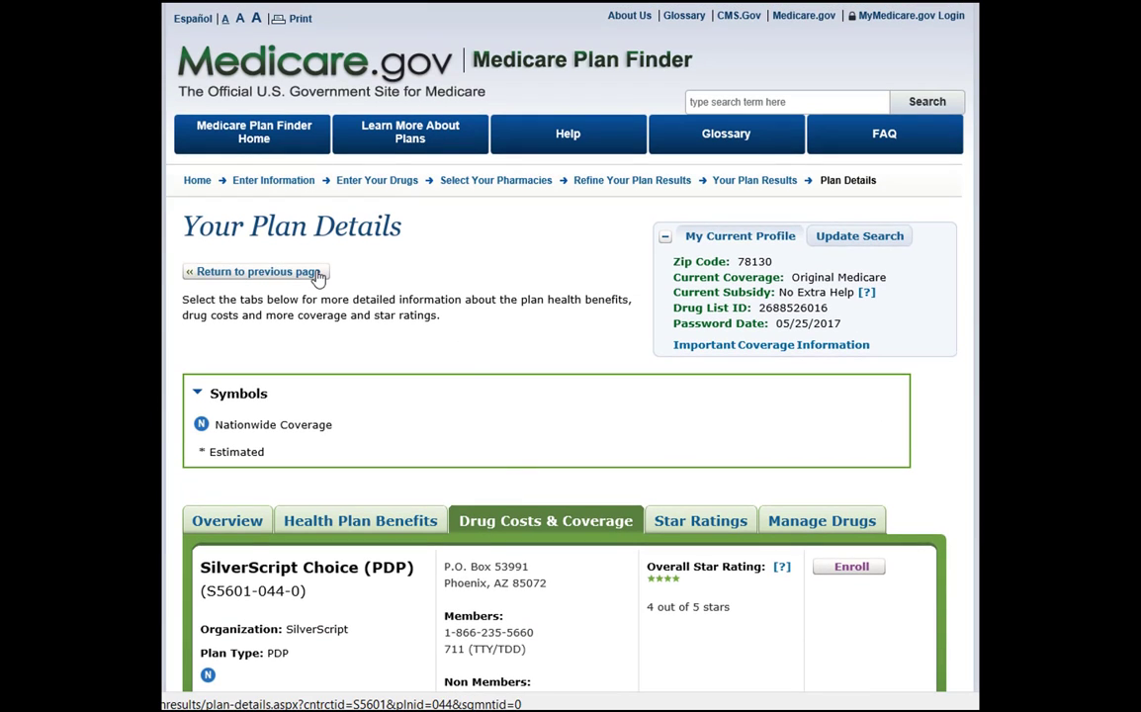
# Return to the plan results and compare the estimated annual retail drug costs from SilverScript Choice through First Health Part D Premier Plus
pyautogui.click(314, 272)
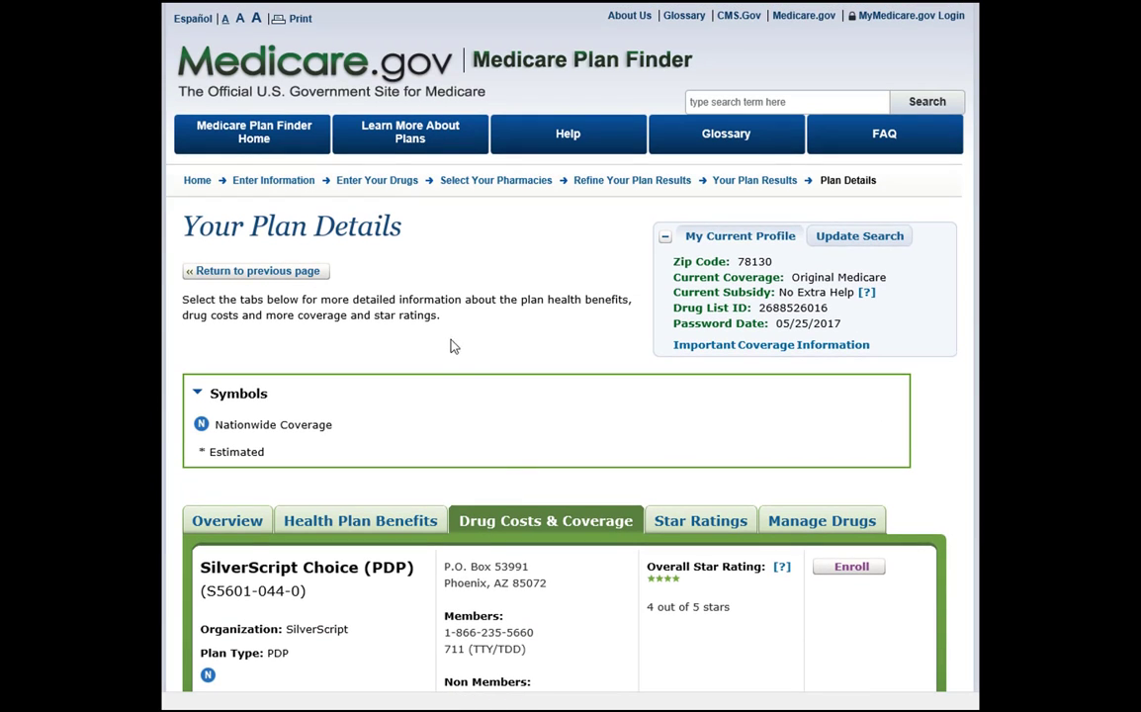
pyautogui.scroll(-5, 491, 349)
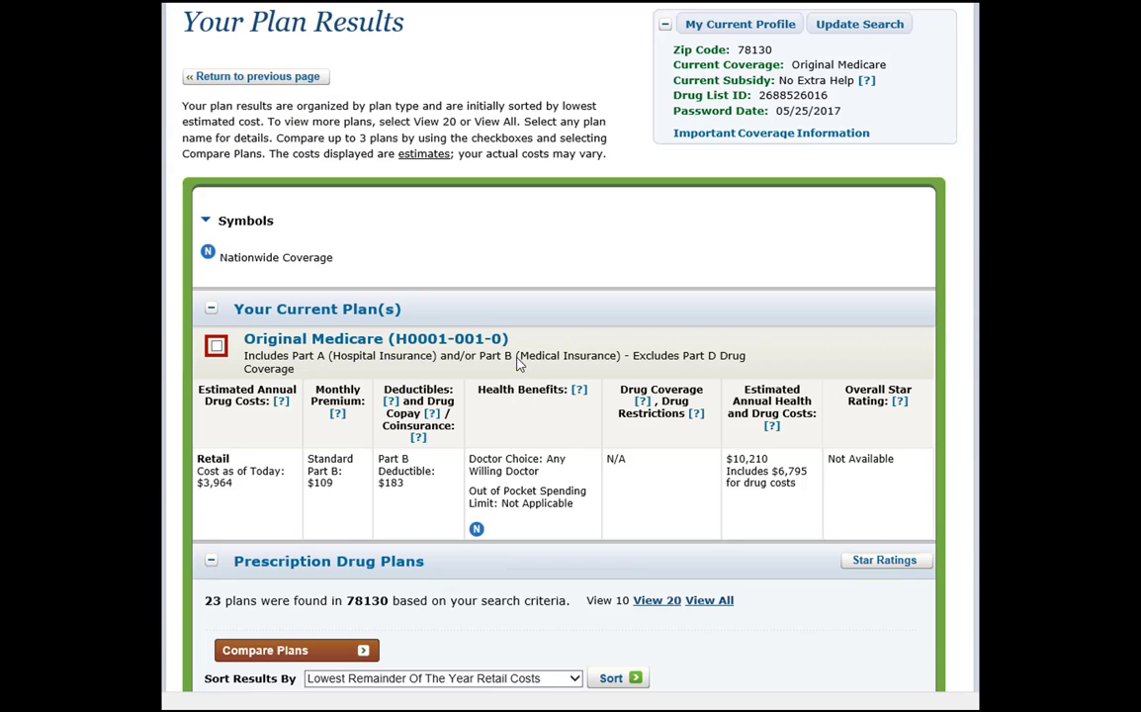
pyautogui.scroll(-3, 522, 368)
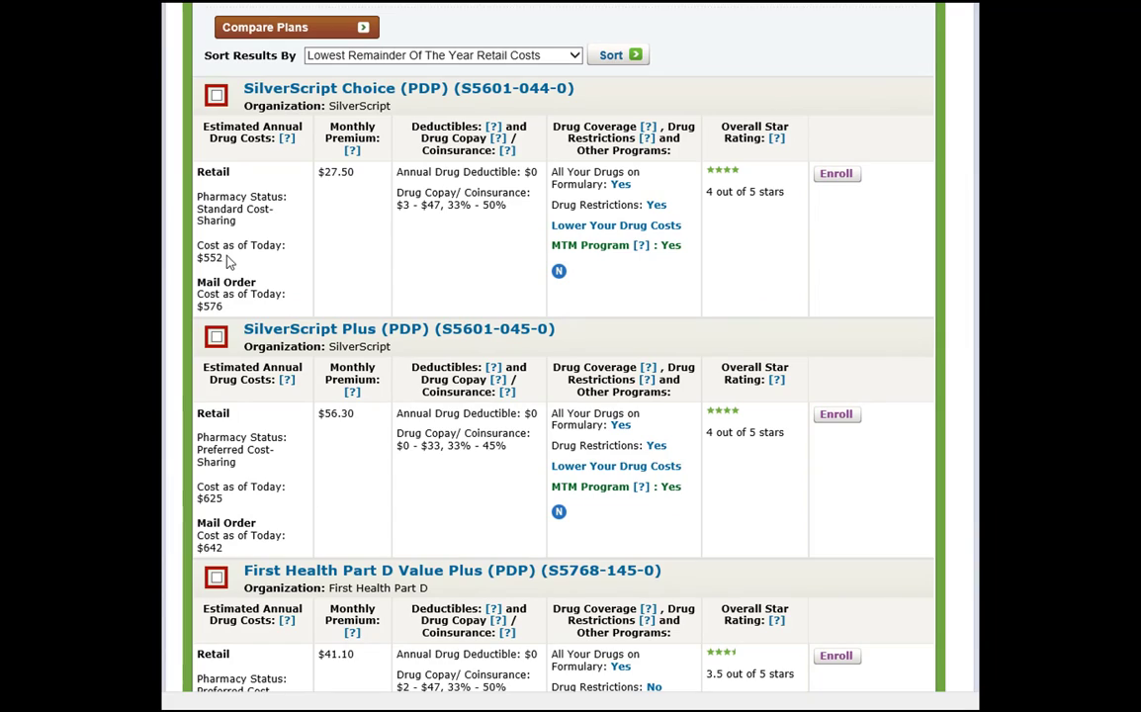
pyautogui.moveTo(224, 258); pyautogui.dragTo(204, 258)
pyautogui.scroll(-14, 376, 446)
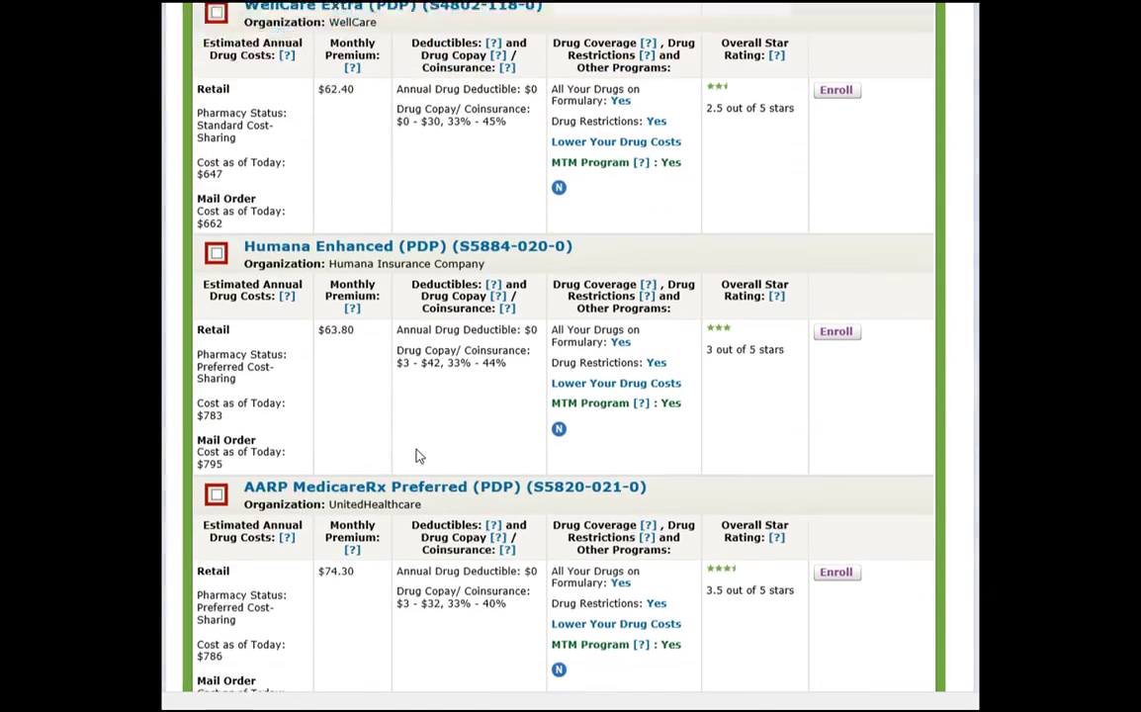
pyautogui.scroll(-7, 417, 454)
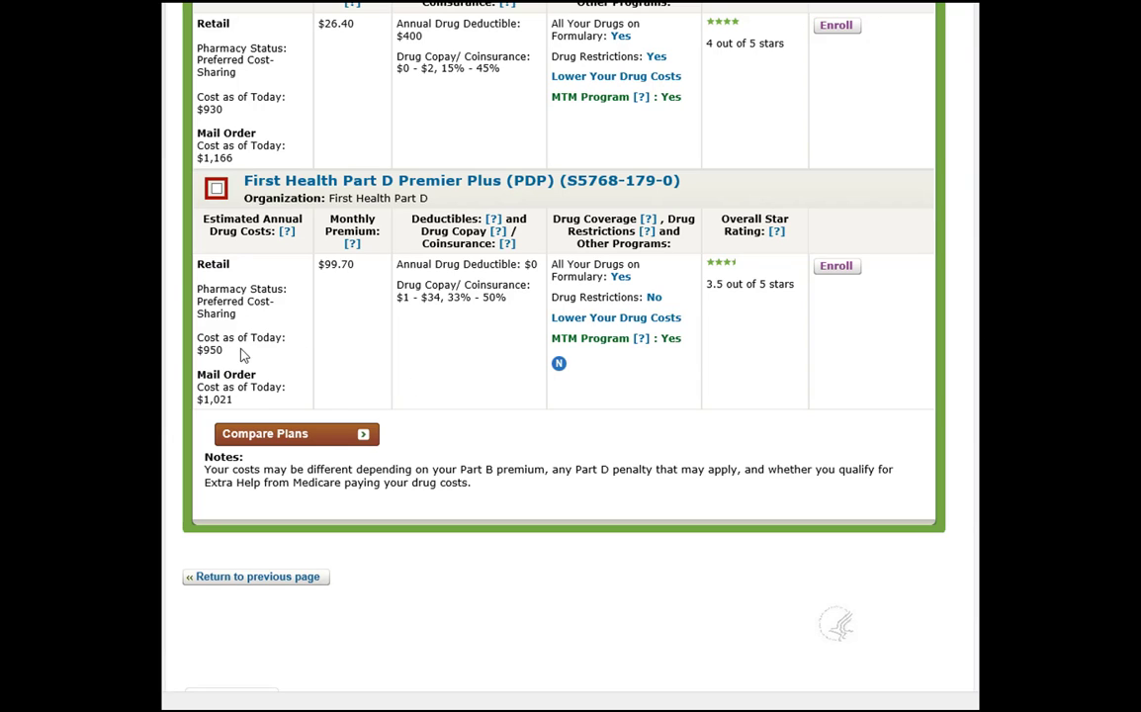
pyautogui.moveTo(242, 354); pyautogui.dragTo(198, 349)
pyautogui.scroll(15, 454, 509)
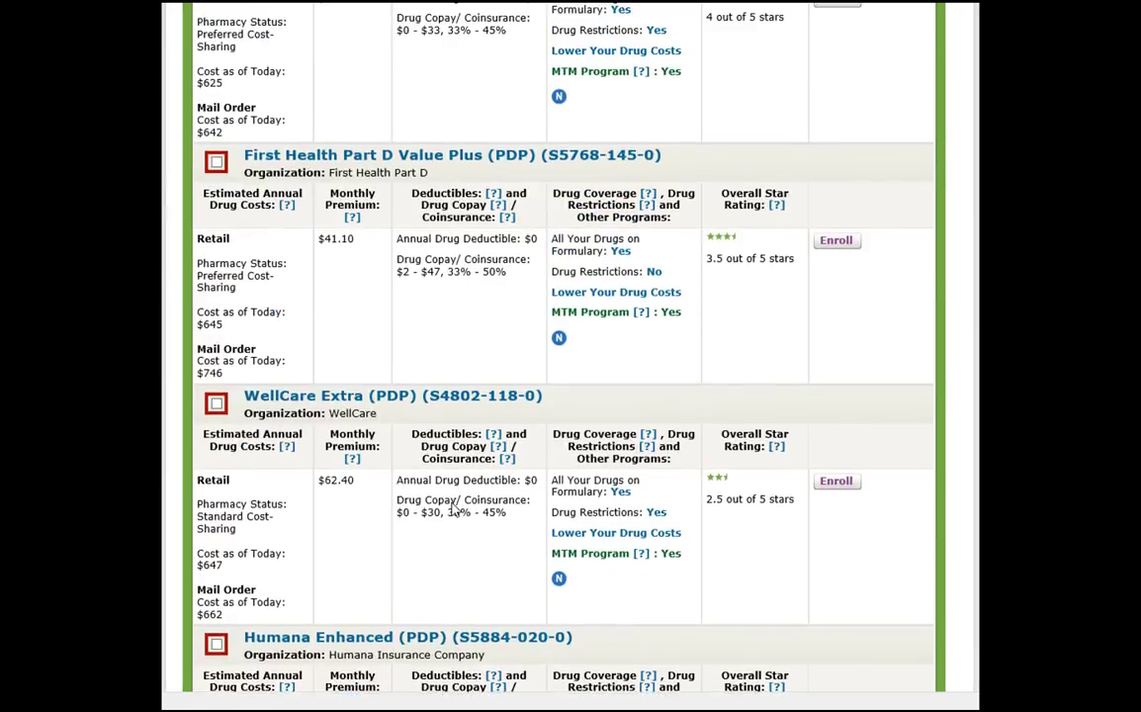
pyautogui.scroll(5, 454, 509)
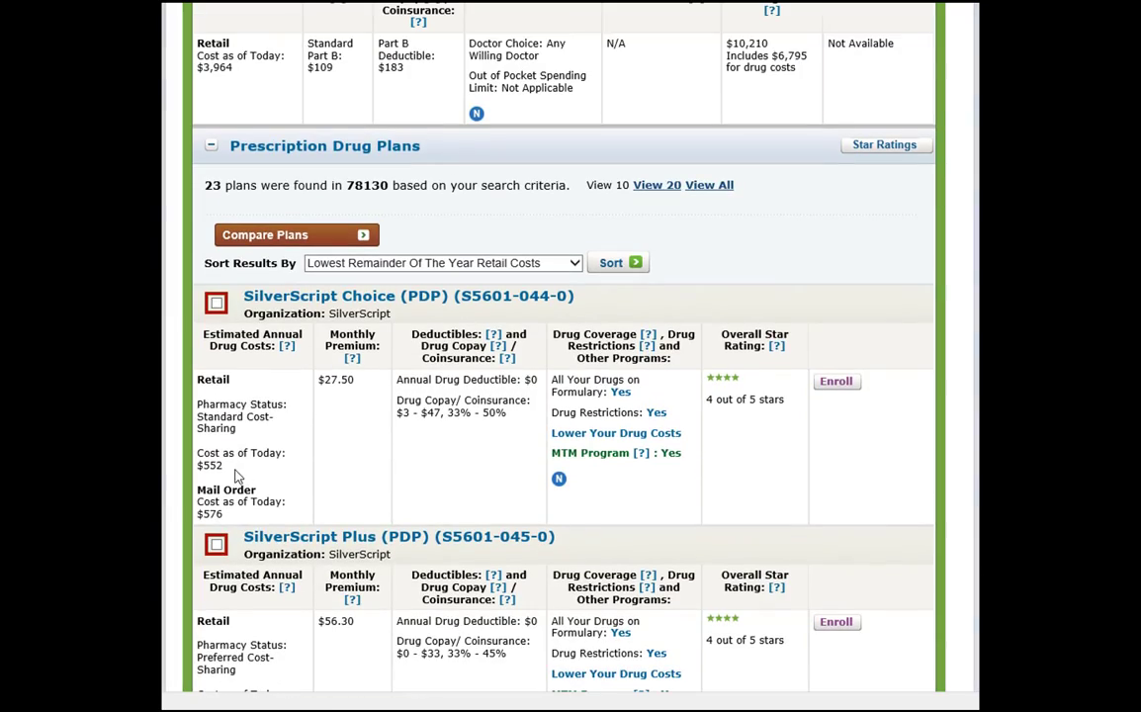
pyautogui.moveTo(224, 469); pyautogui.dragTo(209, 467)
# Open the enrollment form for SilverScript Choice (PDP), review the election periods and eligibility statements, and close it to return to the plan results
pyautogui.moveTo(863, 395); pyautogui.dragTo(826, 389)
pyautogui.click(836, 390)
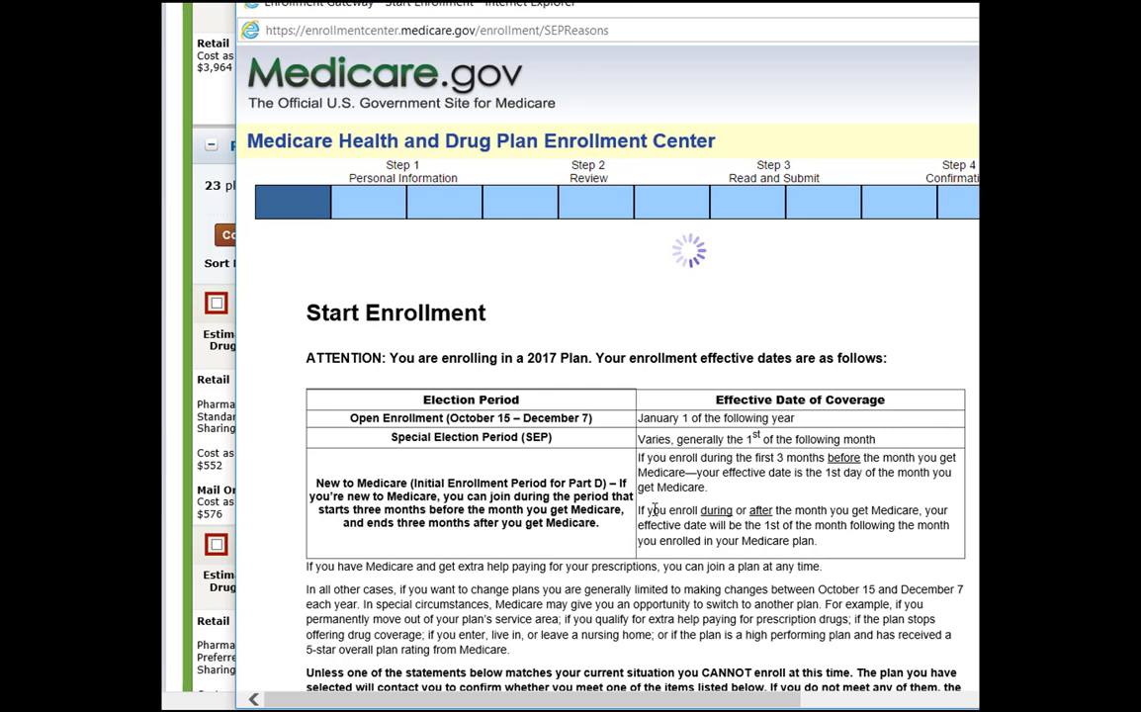
pyautogui.scroll(-7, 654, 509)
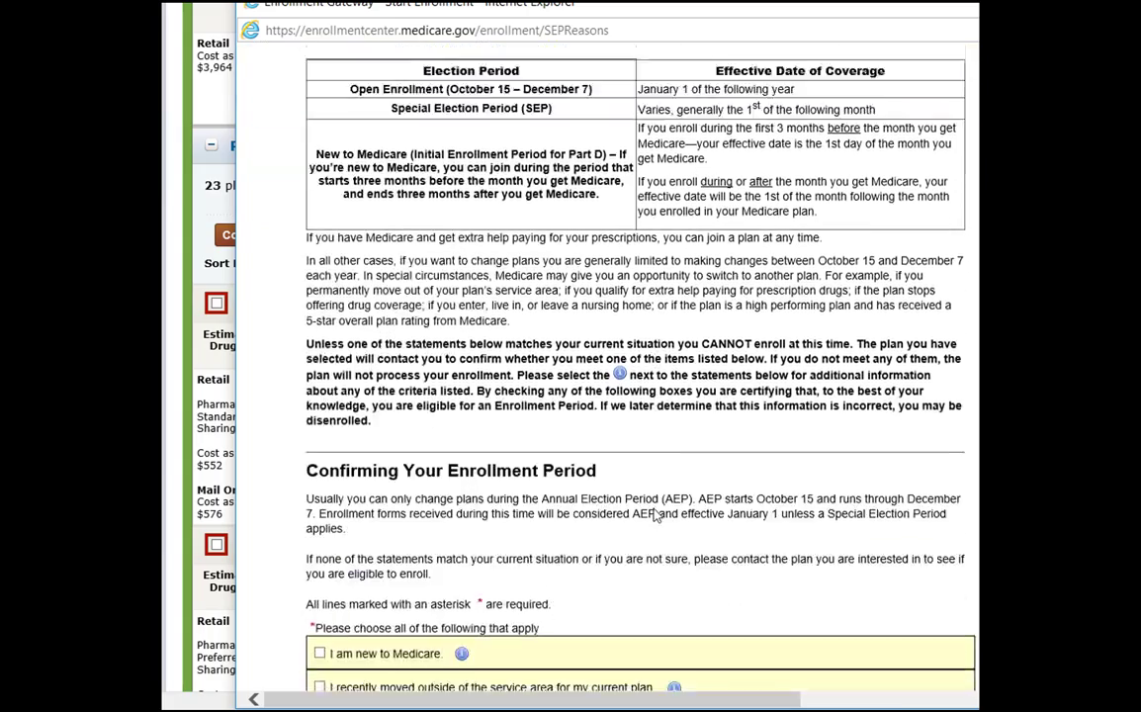
pyautogui.scroll(-5, 656, 513)
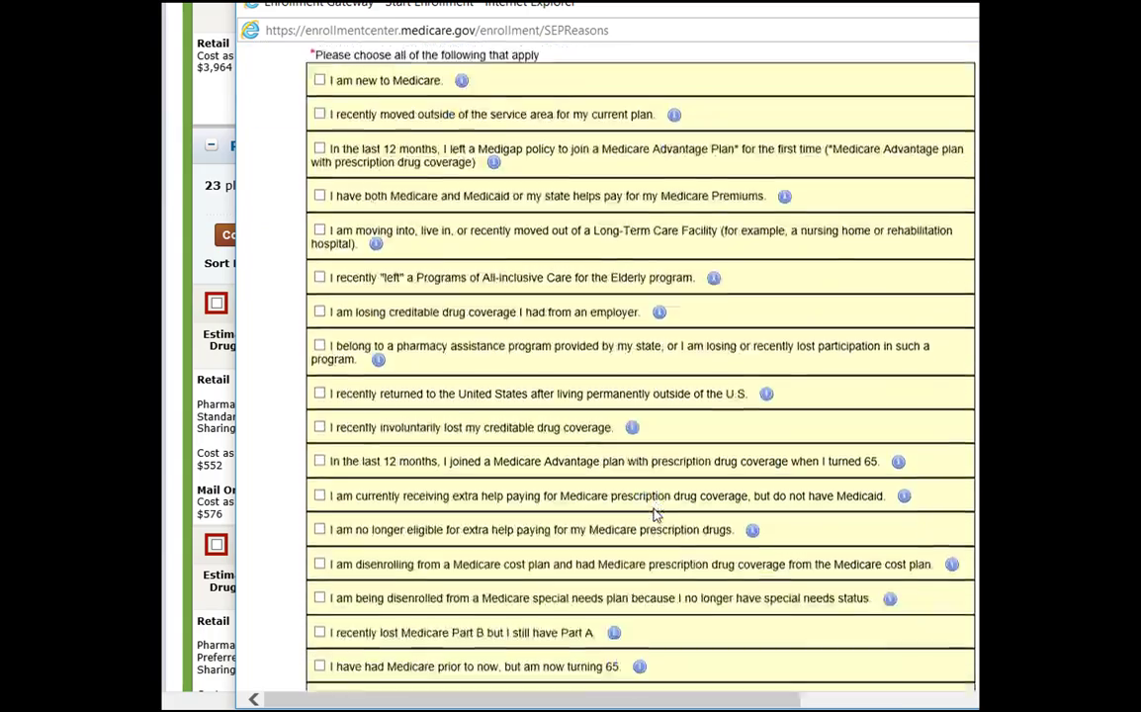
pyautogui.scroll(12, 654, 515)
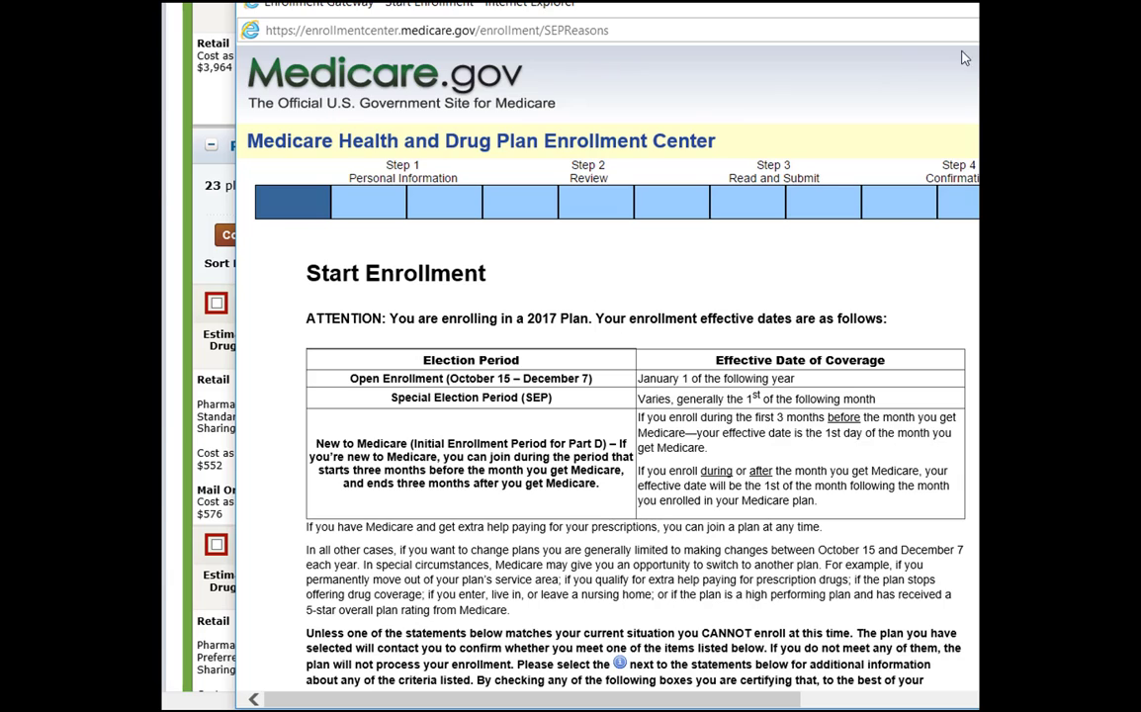
pyautogui.click(1031, 4)
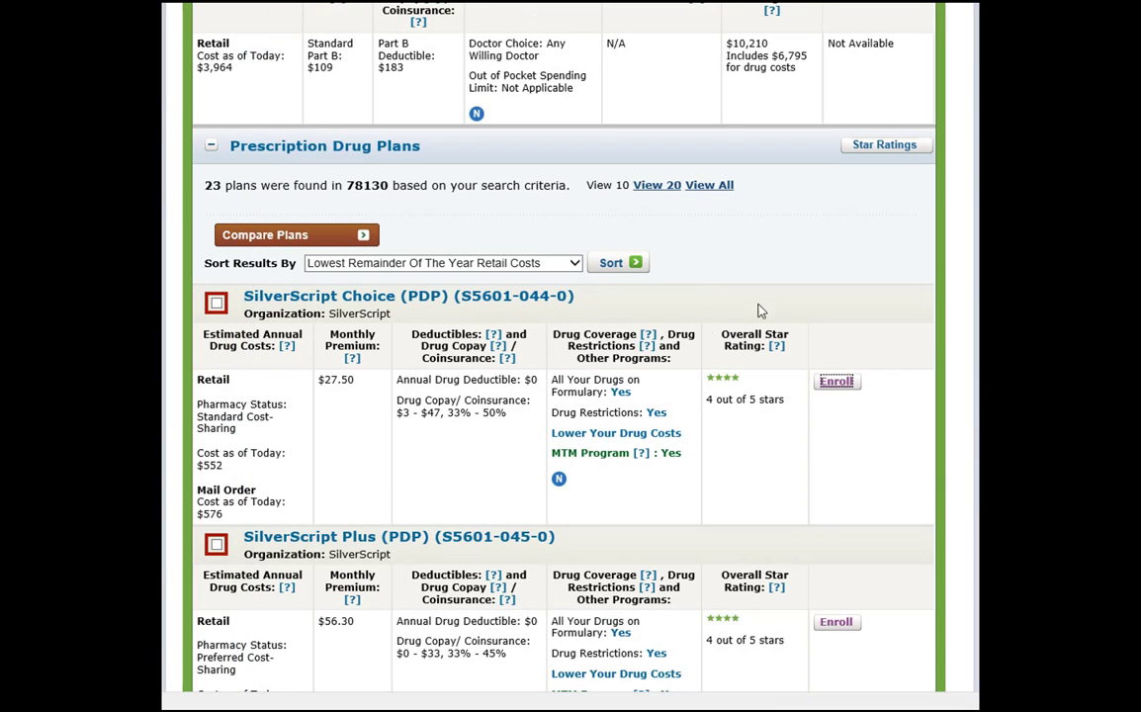
pyautogui.scroll(6, 769, 302)
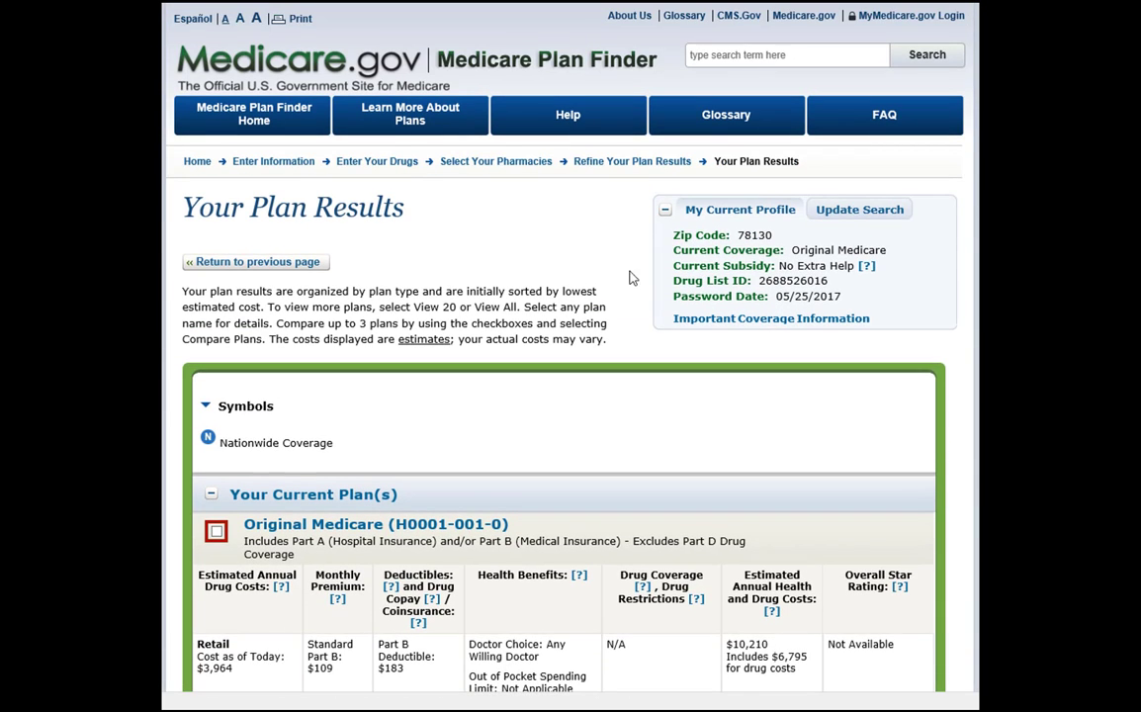